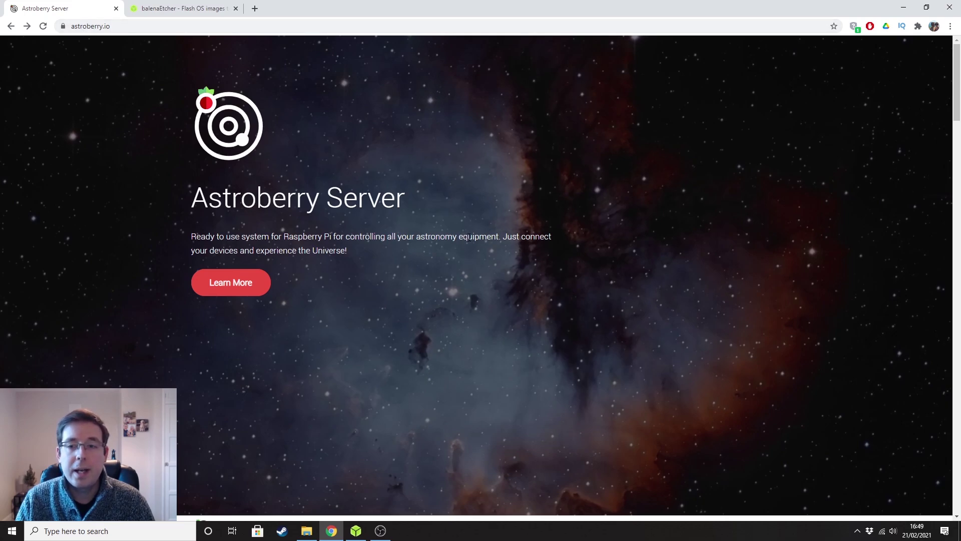
Step: Open the Quick Start guide in the Astroberry Wiki from astroberry.io's Documentation links
{"action": "scroll", "coordinate": [494, 224], "scroll_direction": "down", "scroll_amount": 9}
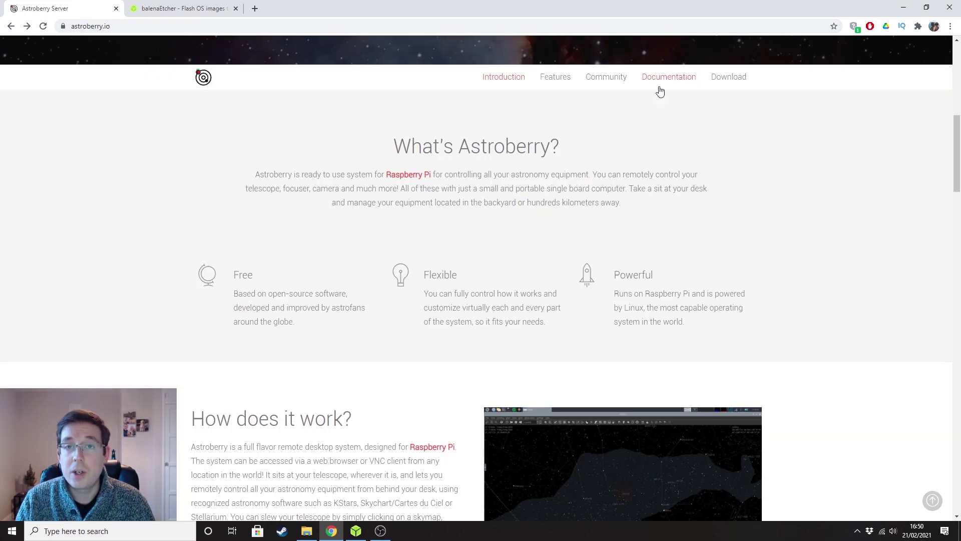
{"action": "left_click", "coordinate": [676, 79]}
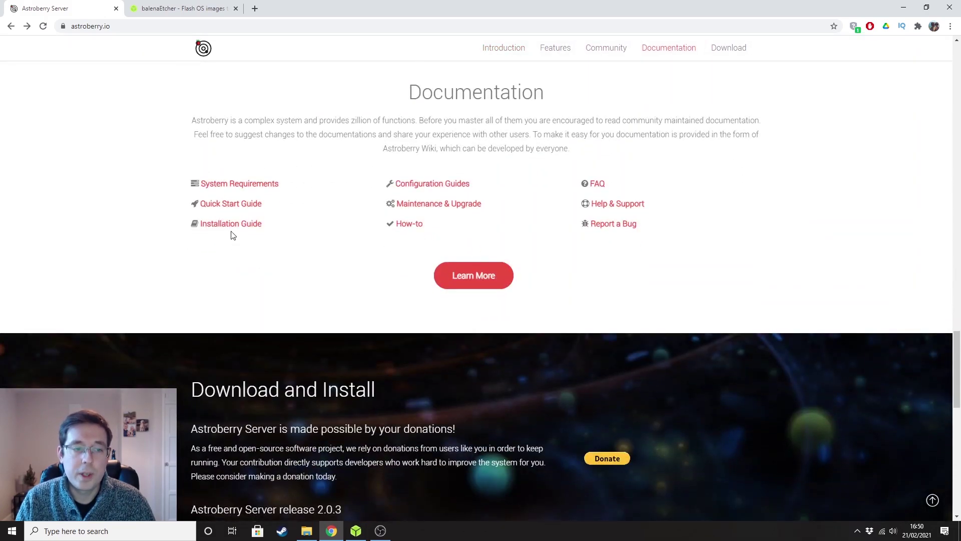
{"action": "left_click", "coordinate": [237, 209]}
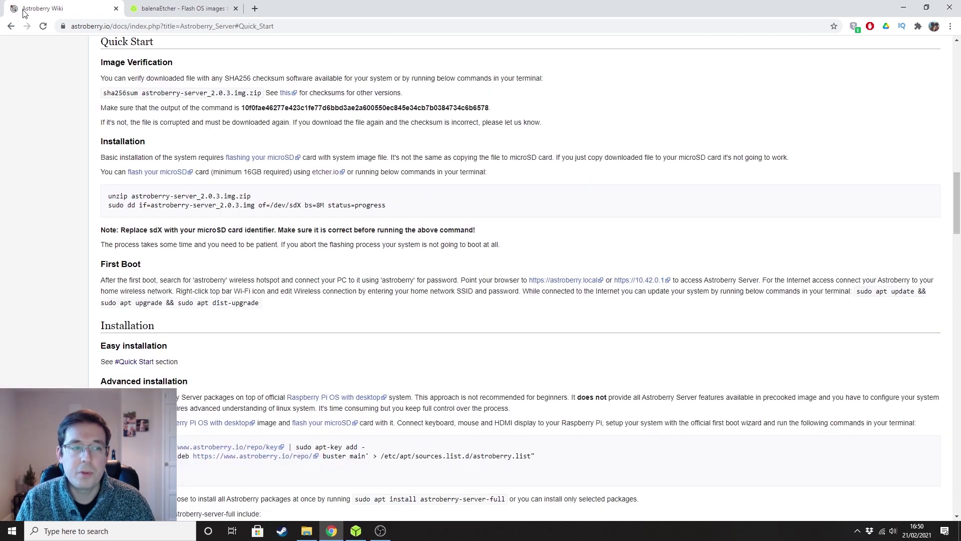
Step: Open the wiki's System Requirements and highlight Raspberry Pi 3 (minimal) and Raspberry Pi 4 (recommended)
{"action": "left_click", "coordinate": [11, 26]}
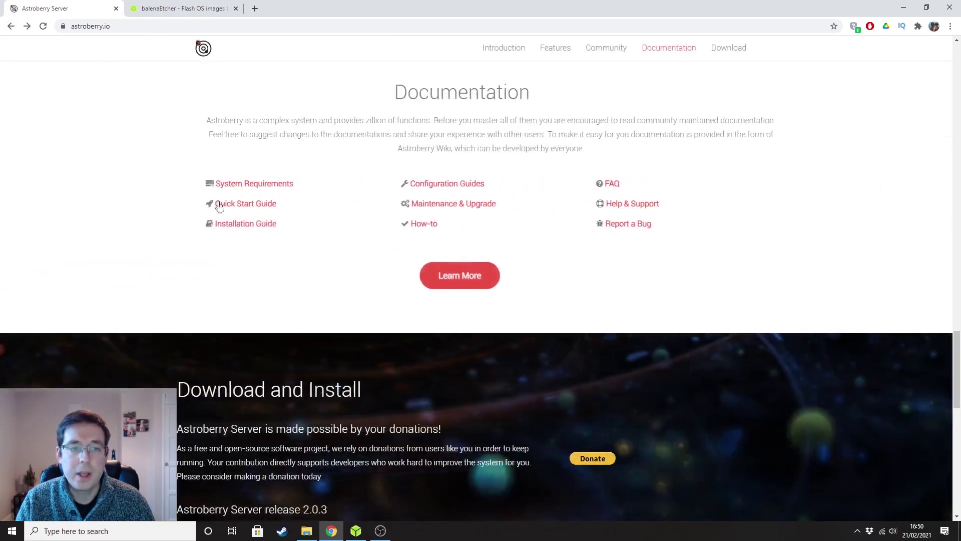
{"action": "left_click", "coordinate": [236, 184]}
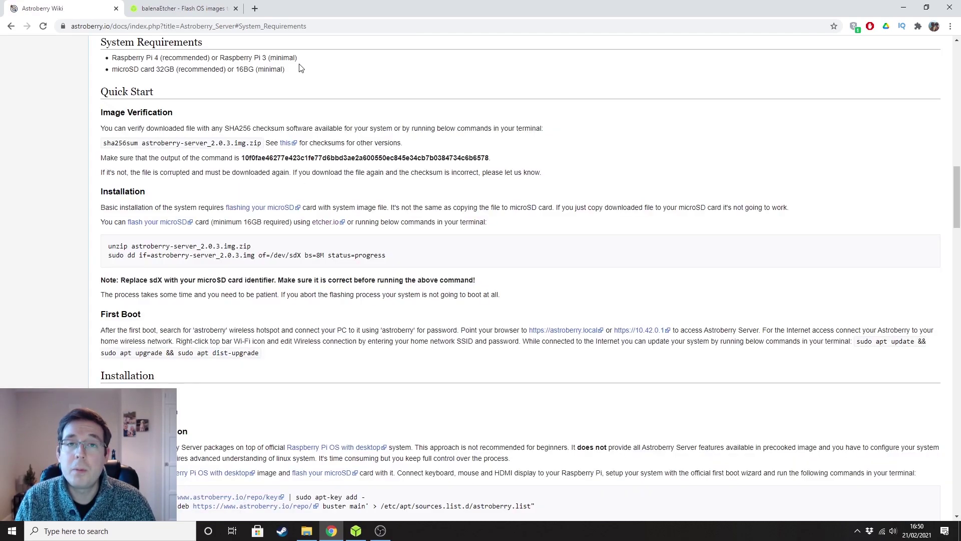
{"action": "left_click_drag", "start_coordinate": [220, 57], "coordinate": [269, 58]}
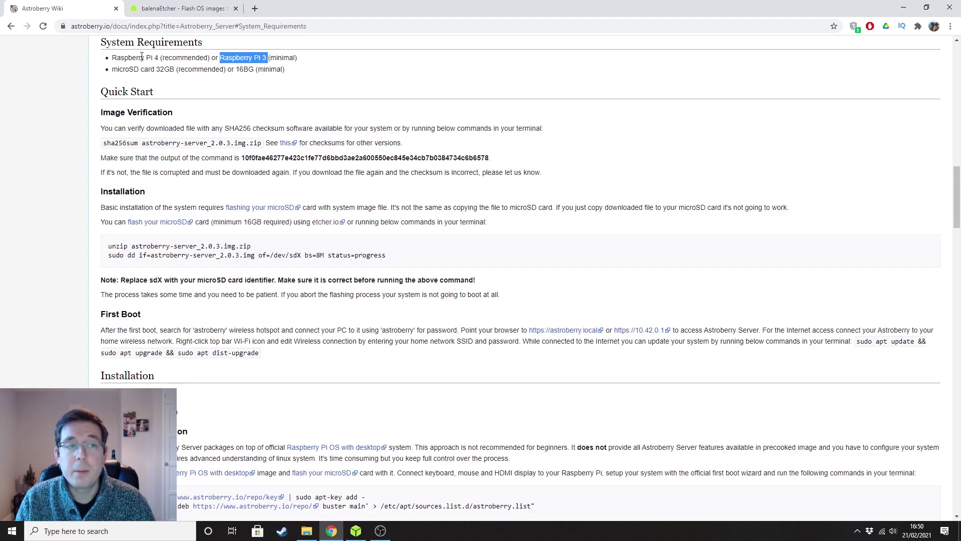
{"action": "left_click_drag", "start_coordinate": [112, 58], "coordinate": [177, 57]}
{"action": "left_click", "coordinate": [395, 72]}
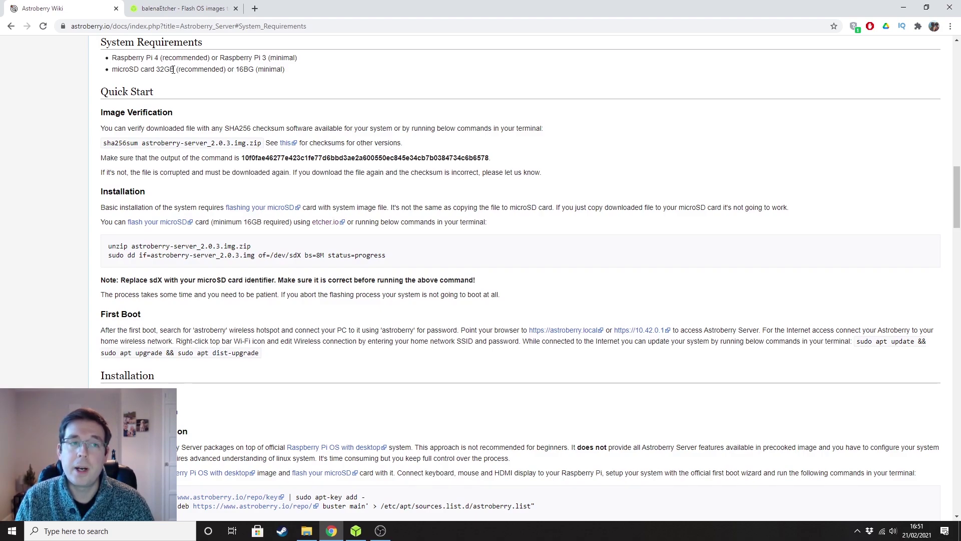
Step: Highlight the 32GB microSD card recommendation, then return to the astroberry.io home page
{"action": "left_click_drag", "start_coordinate": [173, 70], "coordinate": [125, 70]}
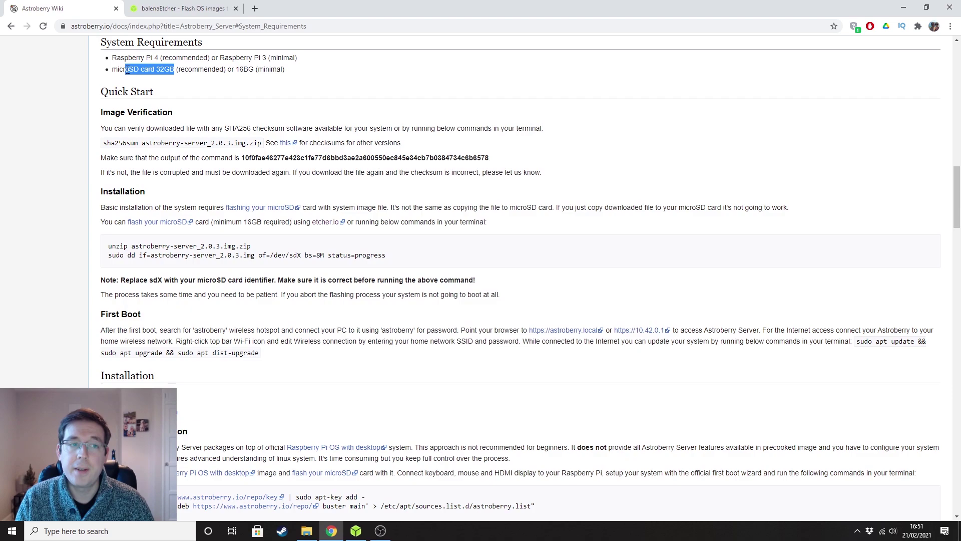
{"action": "left_click", "coordinate": [486, 81]}
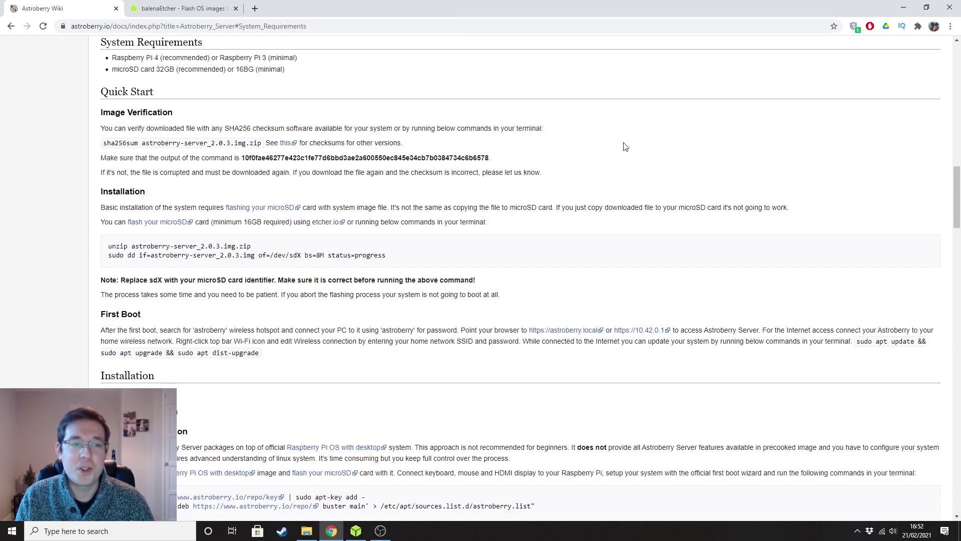
{"action": "key", "text": "alt+Left"}
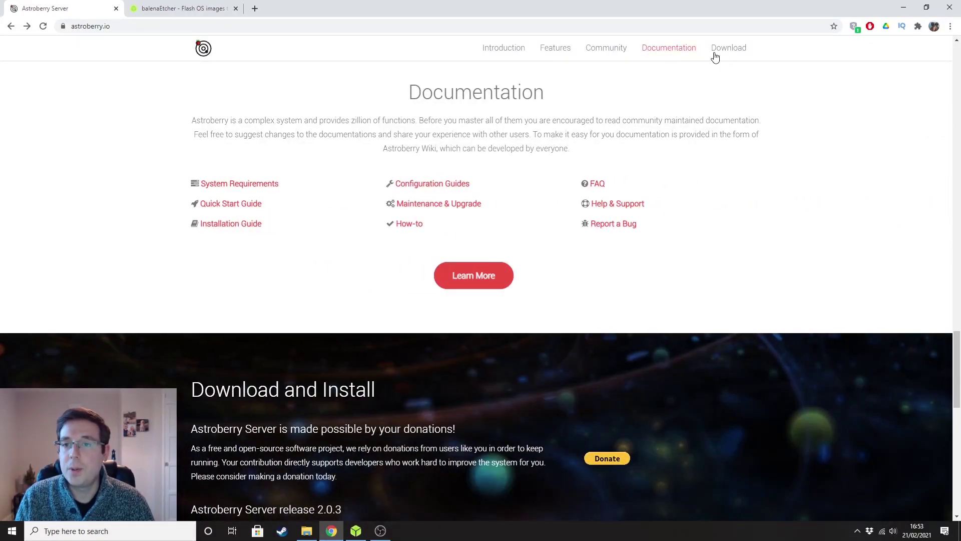
Step: View the Download and Install section, then reveal the desktop with the 3.61 GB Astroberry zip
{"action": "left_click", "coordinate": [739, 50]}
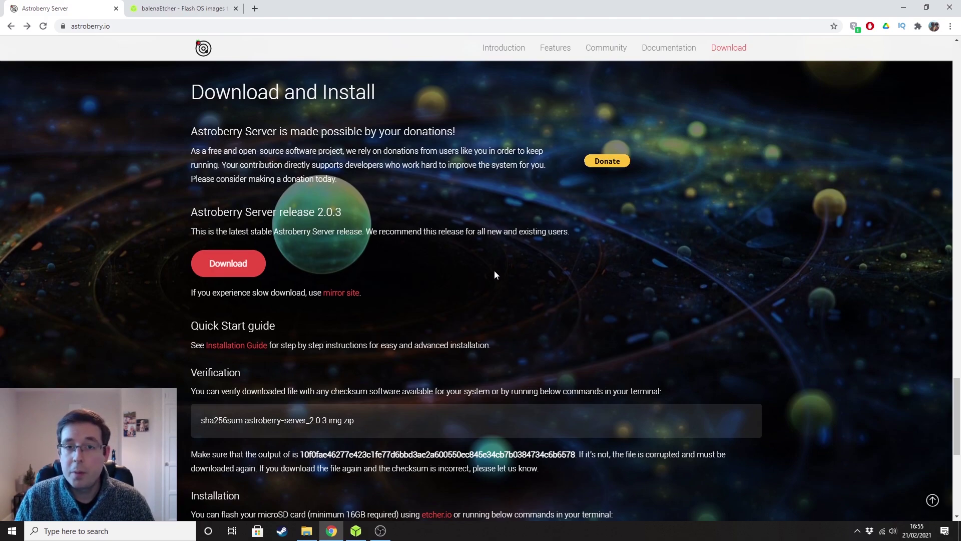
{"action": "key", "text": "super+d"}
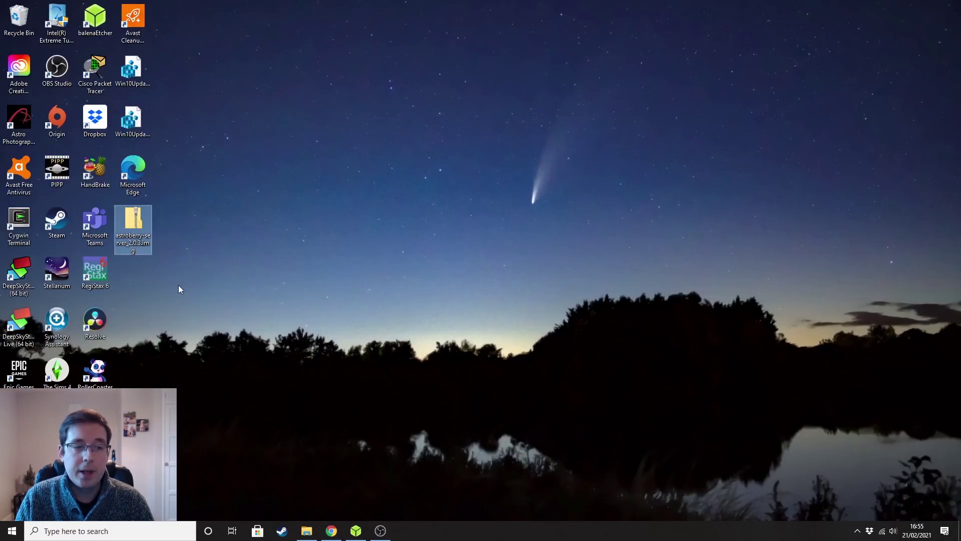
Step: Extract the Astroberry zip into an astroberry-server_2.0.3.img desktop folder and return to Chrome
{"action": "double_click", "coordinate": [132, 221]}
{"action": "right_click", "coordinate": [133, 221]}
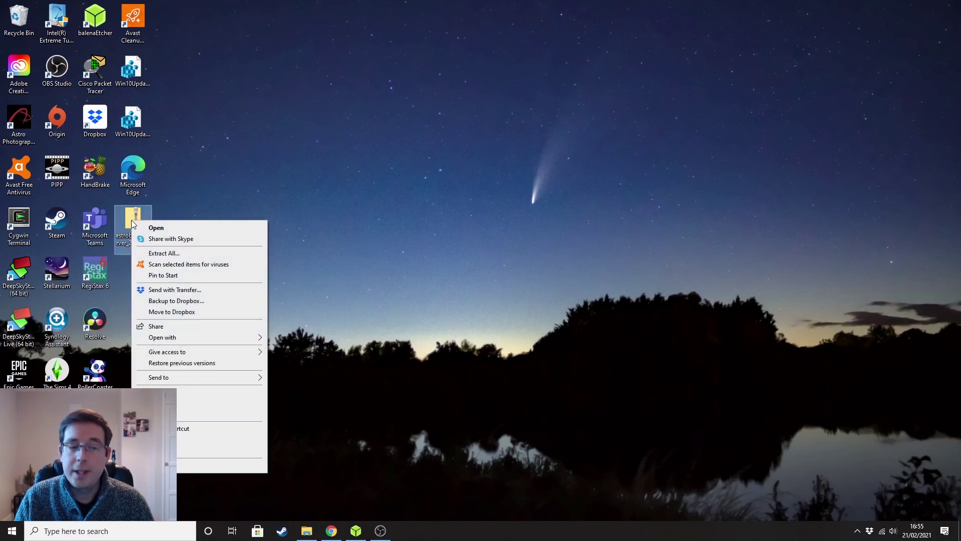
{"action": "left_click", "coordinate": [131, 222]}
{"action": "right_click", "coordinate": [128, 222]}
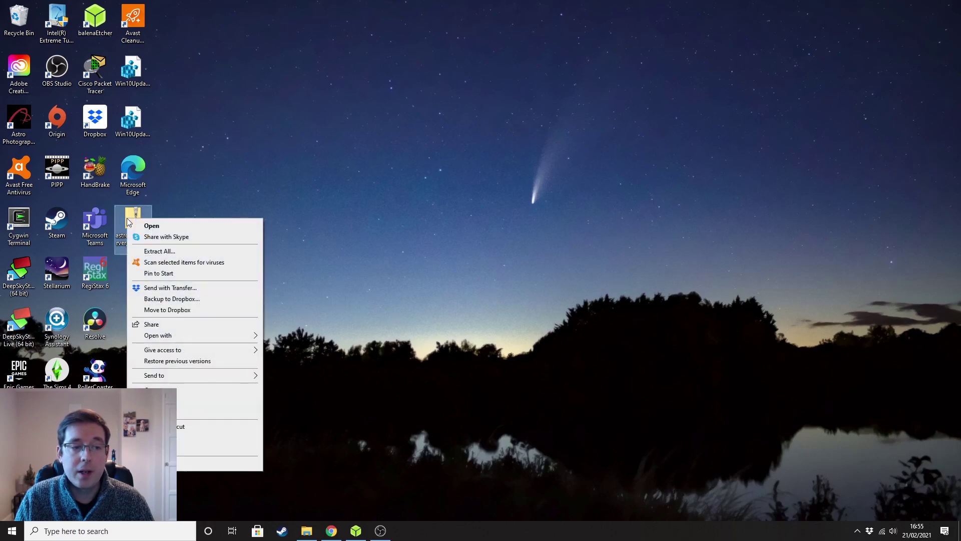
{"action": "left_click", "coordinate": [159, 251]}
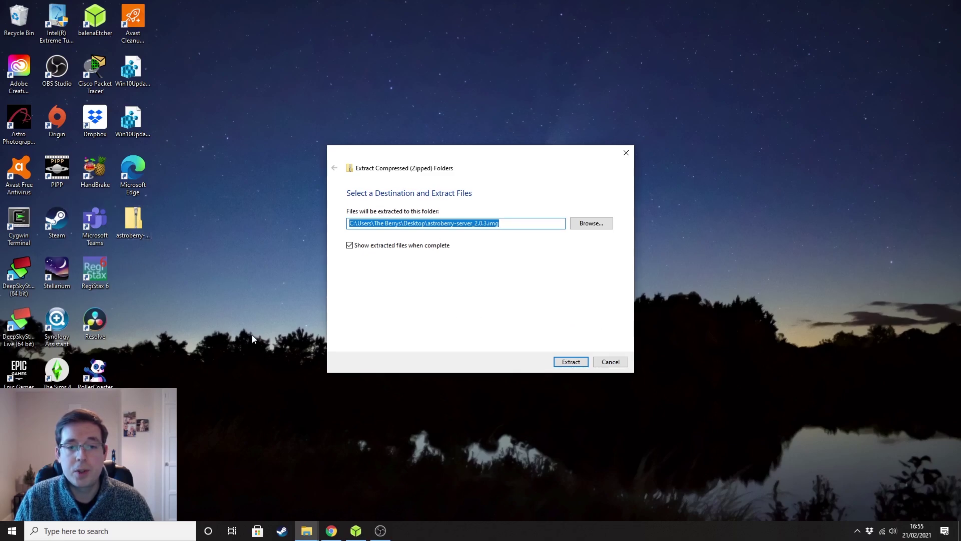
{"action": "left_click", "coordinate": [570, 362]}
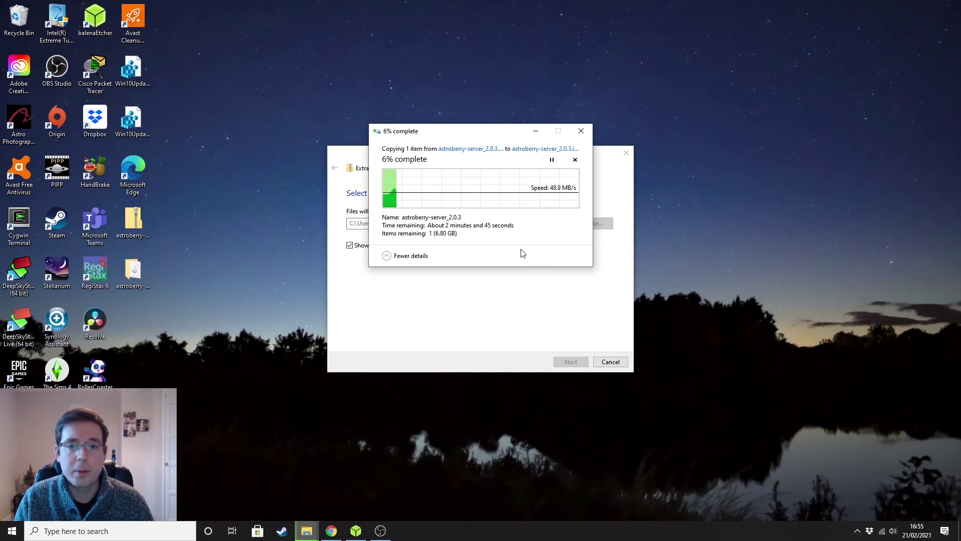
{"action": "key", "text": "alt+Tab"}
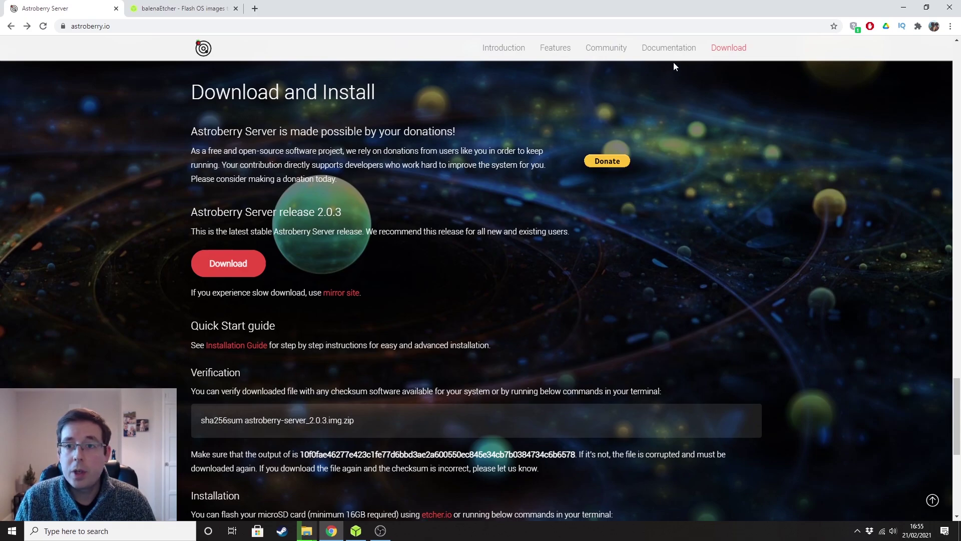
Step: Reopen the Astroberry Wiki Quick Start guide from the Documentation links
{"action": "left_click", "coordinate": [666, 48]}
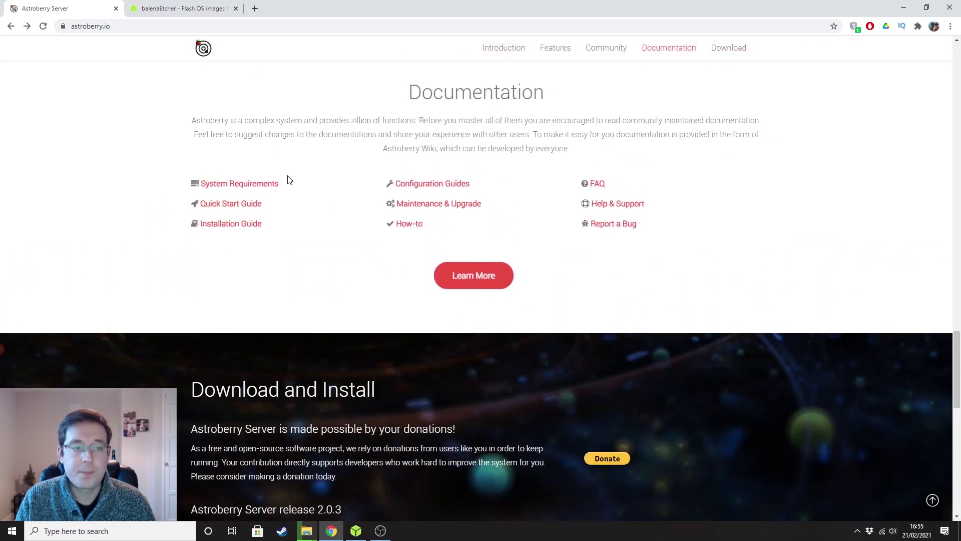
{"action": "left_click", "coordinate": [256, 205]}
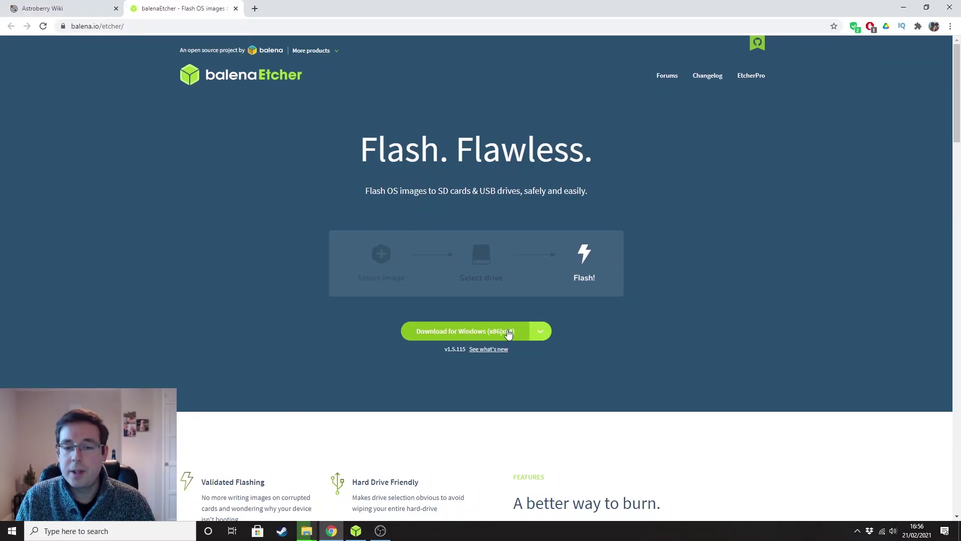
Step: Check the other Etcher 1.5.115 download versions, then launch the installed balenaEtcher app
{"action": "left_click", "coordinate": [540, 330]}
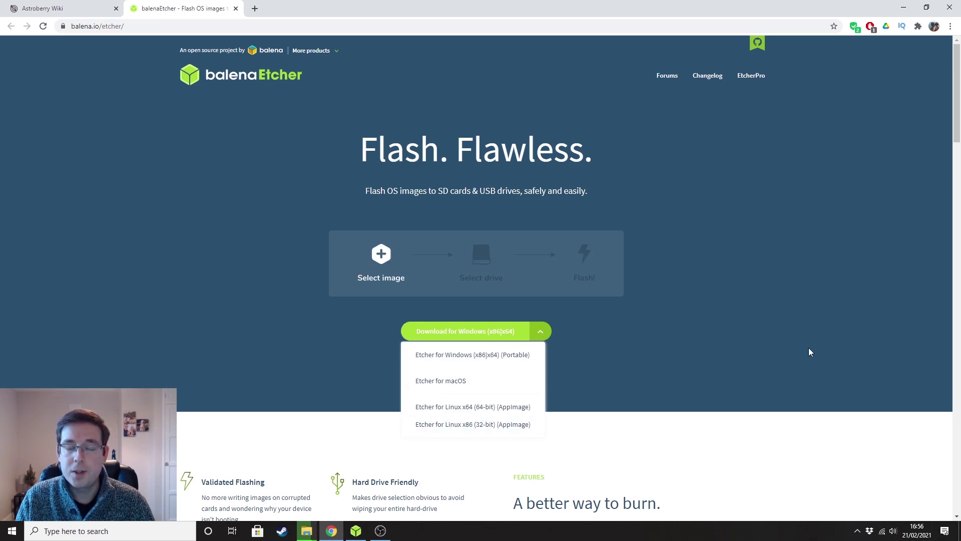
{"action": "left_click", "coordinate": [720, 289]}
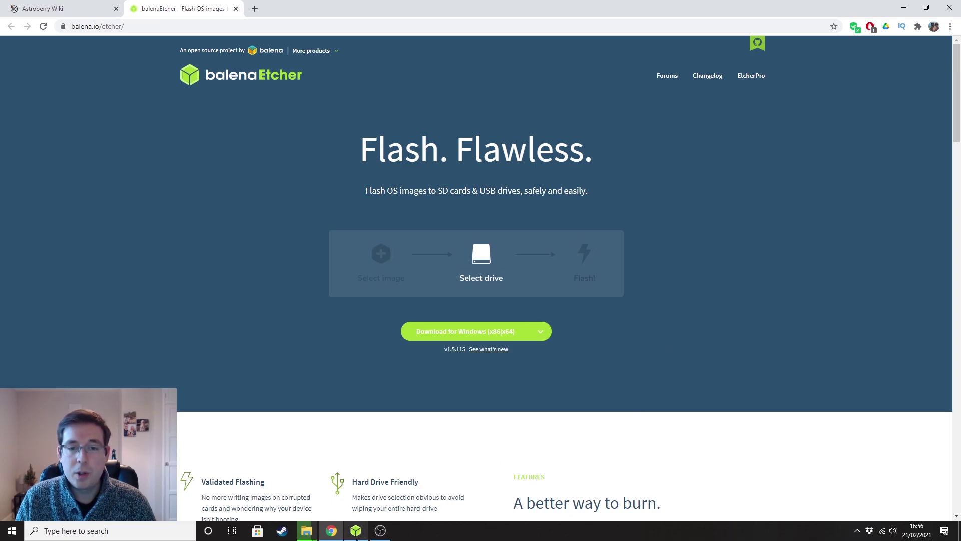
{"action": "left_click", "coordinate": [356, 531]}
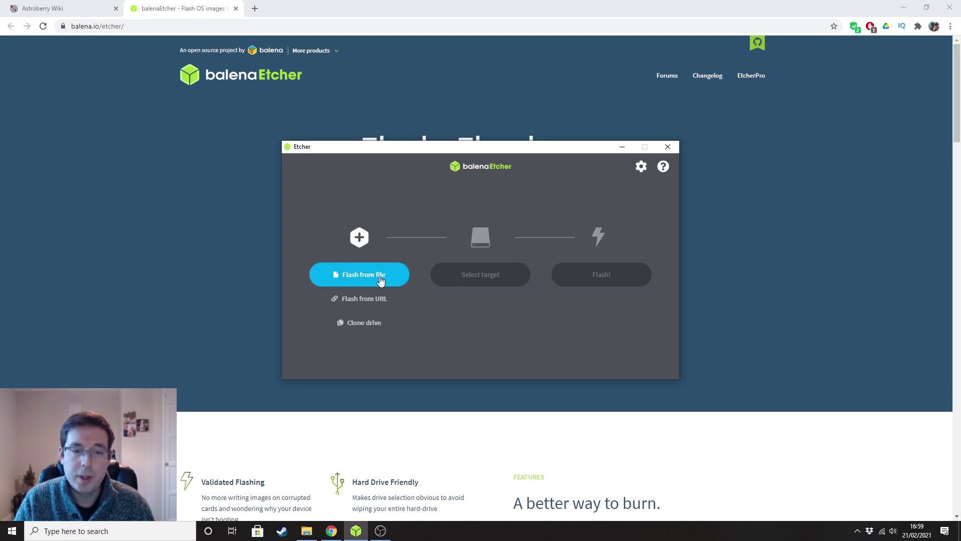
Step: Load the 7.84 GB astroberry-server_2.0.3 image from the Desktop folder as Etcher's source
{"action": "left_click", "coordinate": [396, 274]}
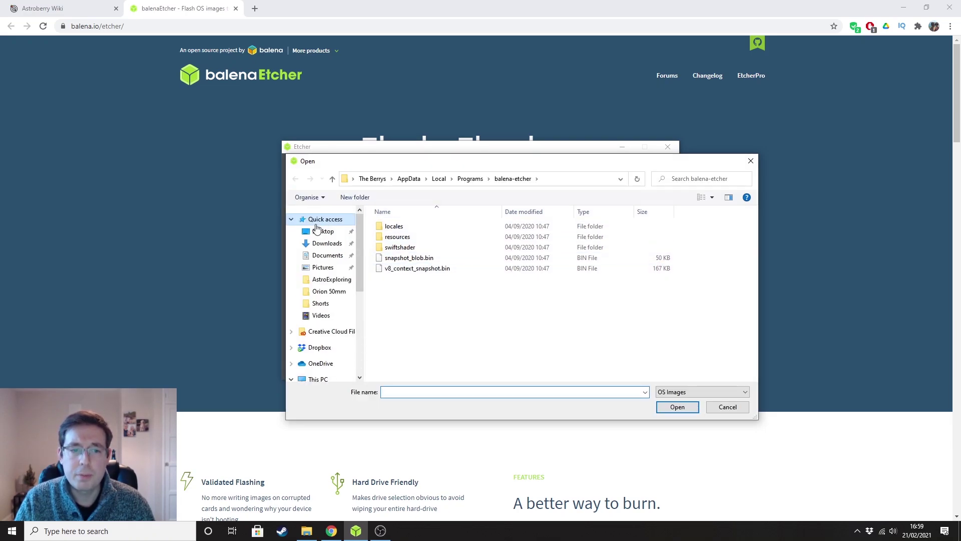
{"action": "left_click", "coordinate": [323, 232]}
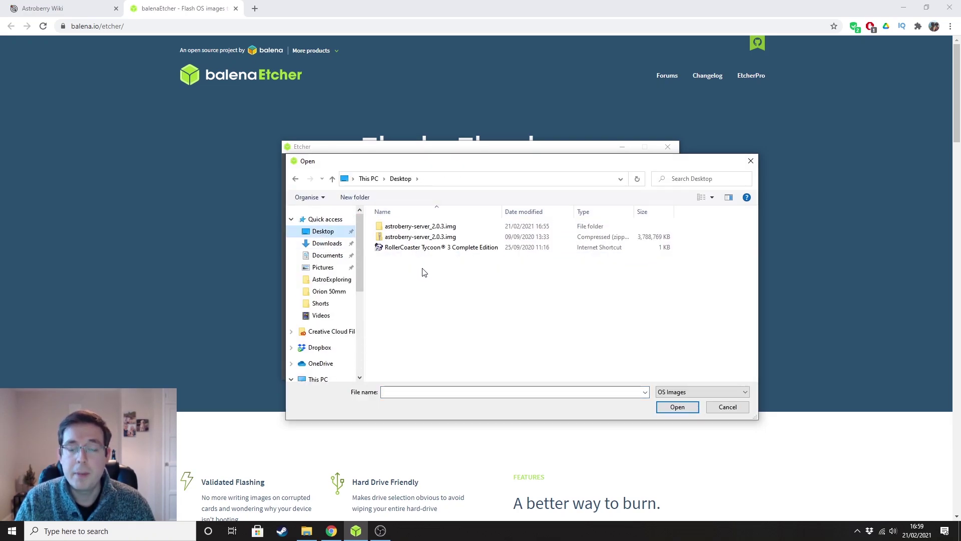
{"action": "double_click", "coordinate": [438, 231]}
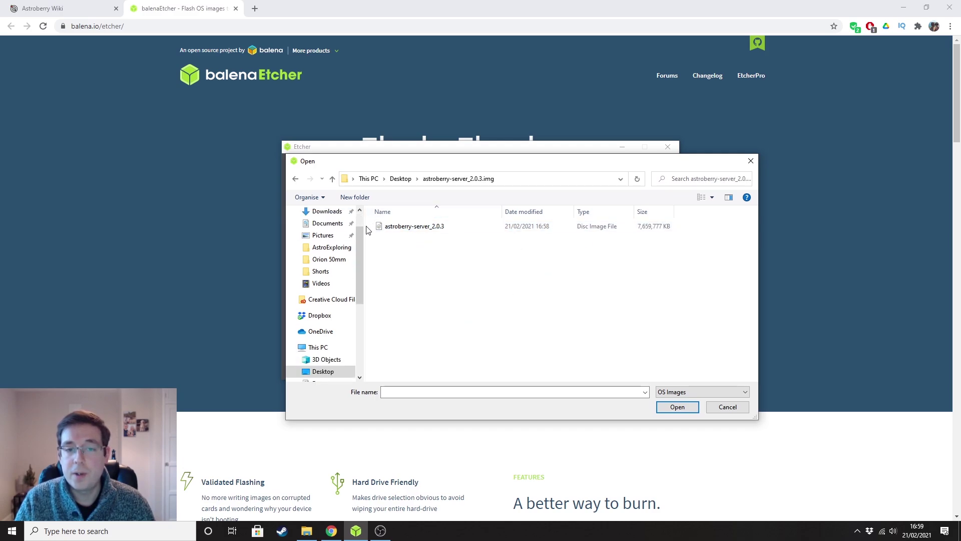
{"action": "left_click", "coordinate": [410, 228]}
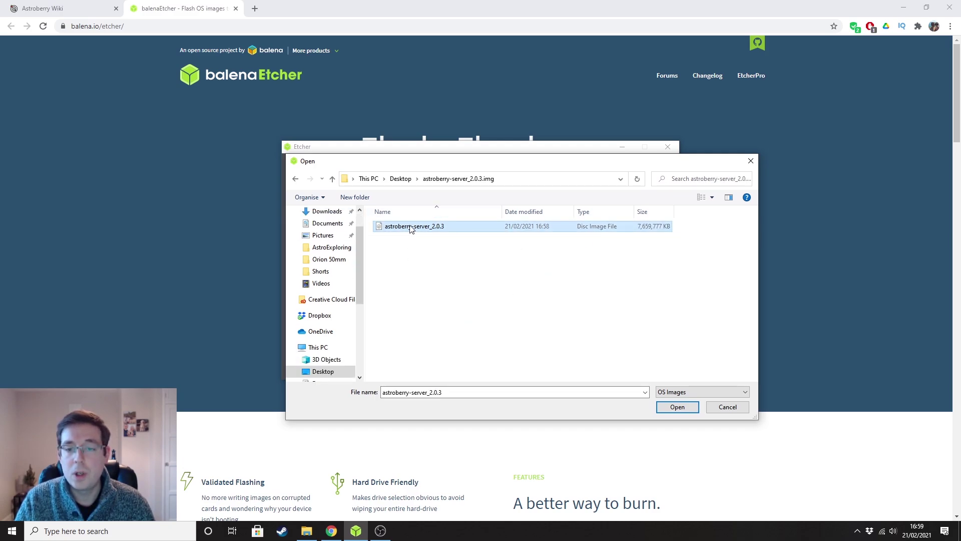
{"action": "left_click", "coordinate": [674, 407]}
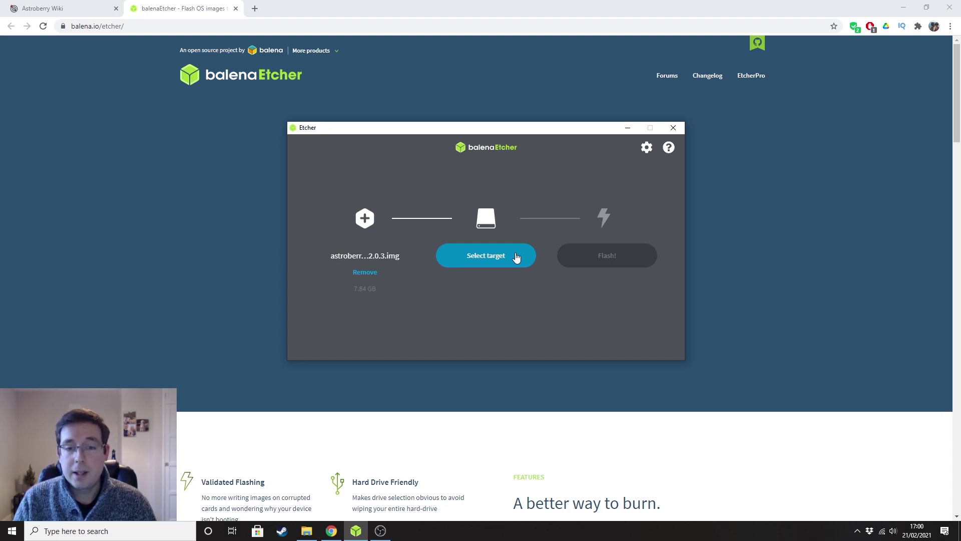
Step: Choose the 31.9 GB SDHC Card as the drive to write the image to
{"action": "left_click", "coordinate": [515, 257]}
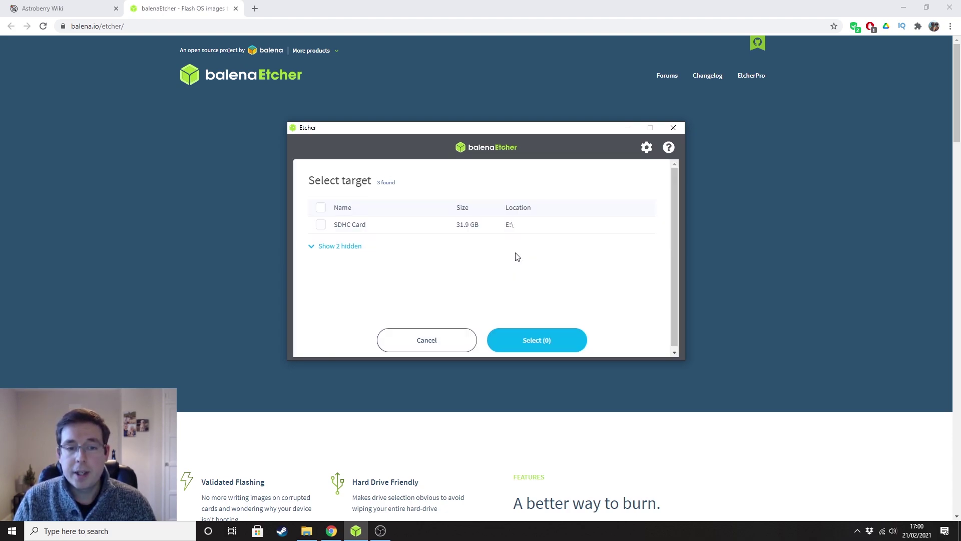
{"action": "left_click", "coordinate": [322, 225]}
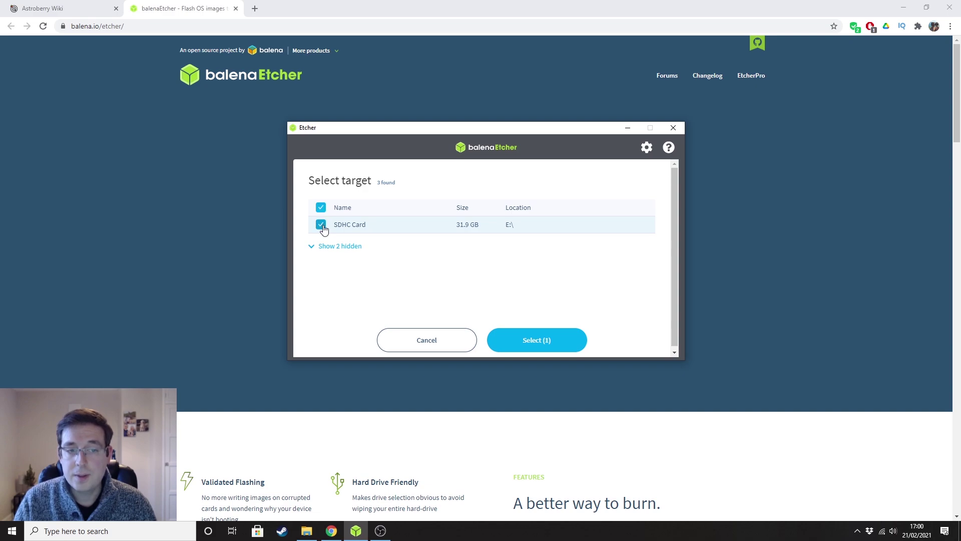
{"action": "left_click", "coordinate": [568, 341]}
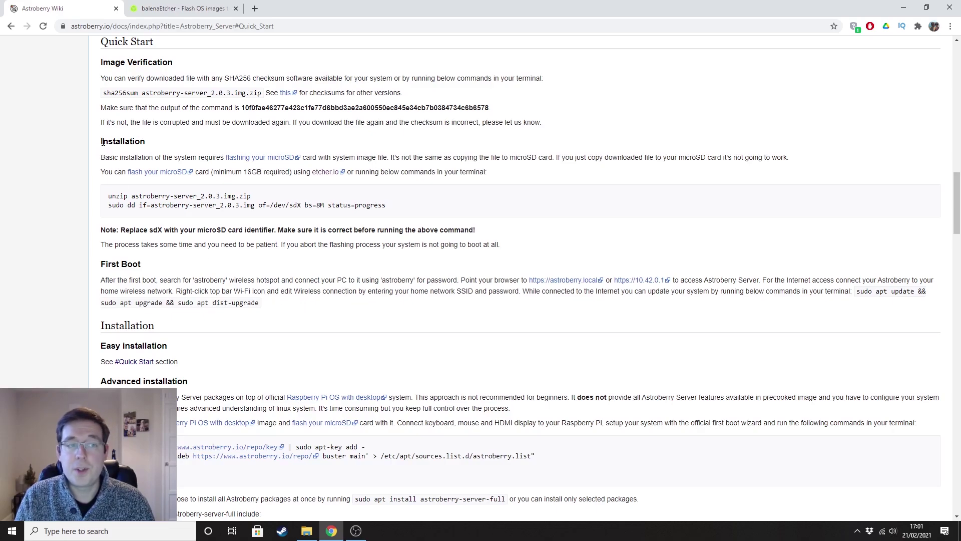
Step: Highlight the Installation and First Boot instructions, then check the PC's home Wi-Fi connection
{"action": "left_click_drag", "start_coordinate": [99, 145], "coordinate": [91, 274]}
{"action": "left_click", "coordinate": [274, 310]}
{"action": "left_click", "coordinate": [408, 317]}
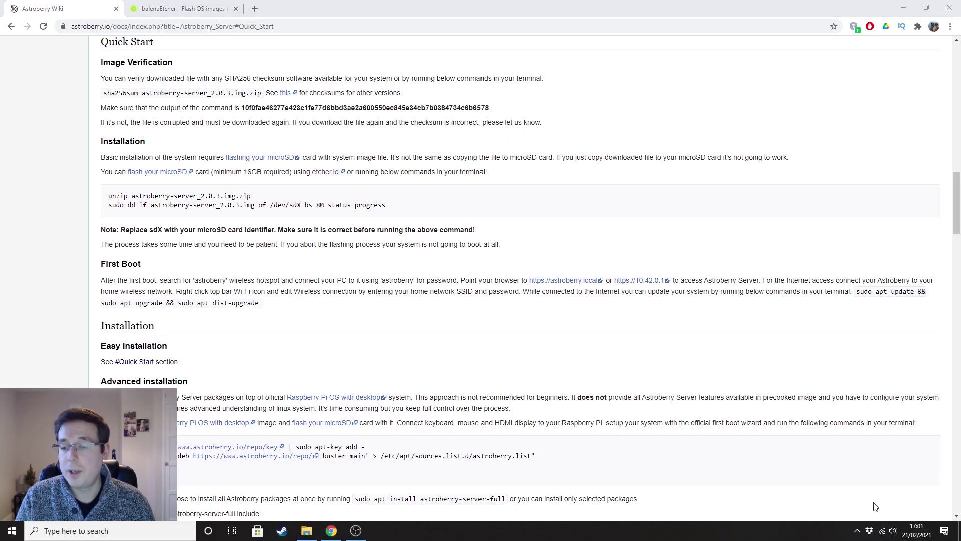
{"action": "left_click", "coordinate": [882, 533]}
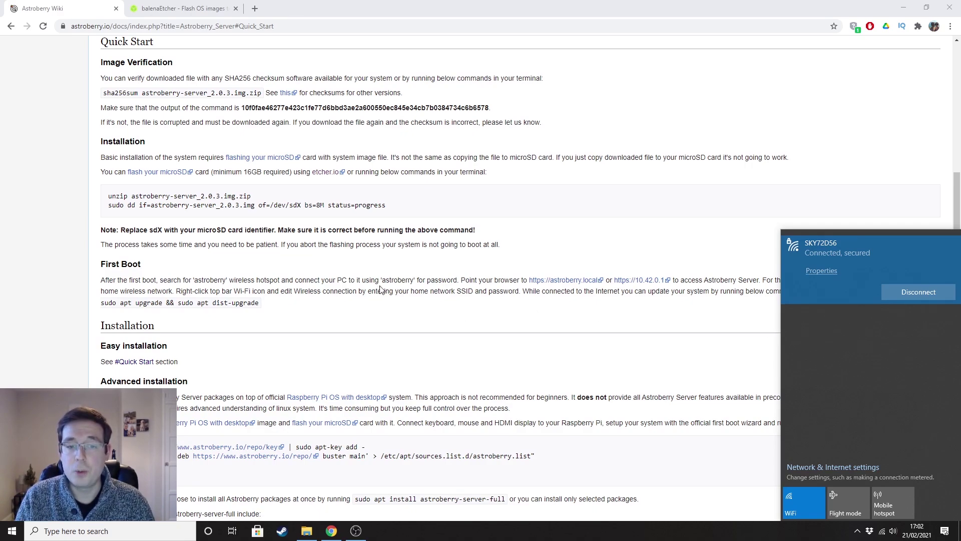
{"action": "left_click_drag", "start_coordinate": [382, 280], "coordinate": [415, 282]}
{"action": "left_click", "coordinate": [570, 322]}
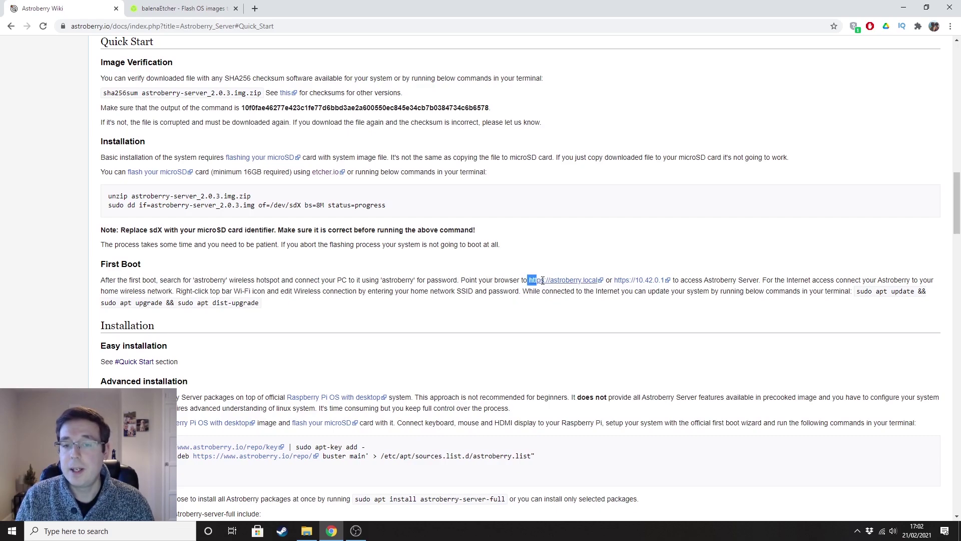
{"action": "left_click_drag", "start_coordinate": [527, 280], "coordinate": [675, 281]}
{"action": "left_click", "coordinate": [625, 256]}
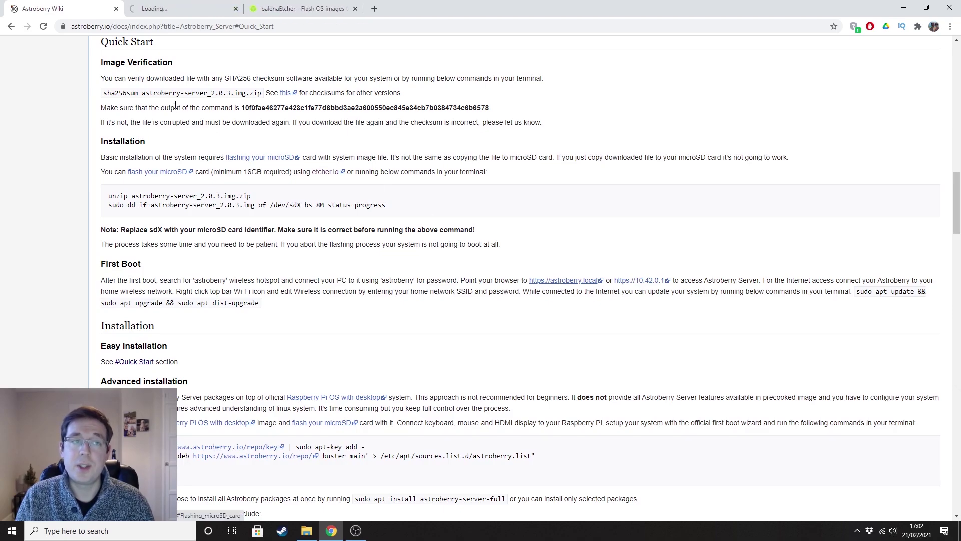
{"action": "middle_click", "coordinate": [555, 282]}
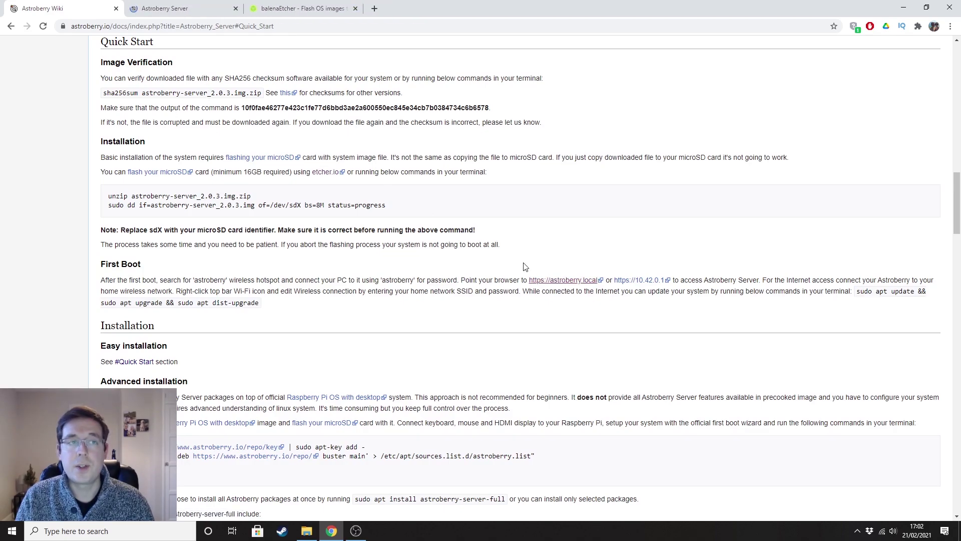
{"action": "left_click", "coordinate": [193, 7]}
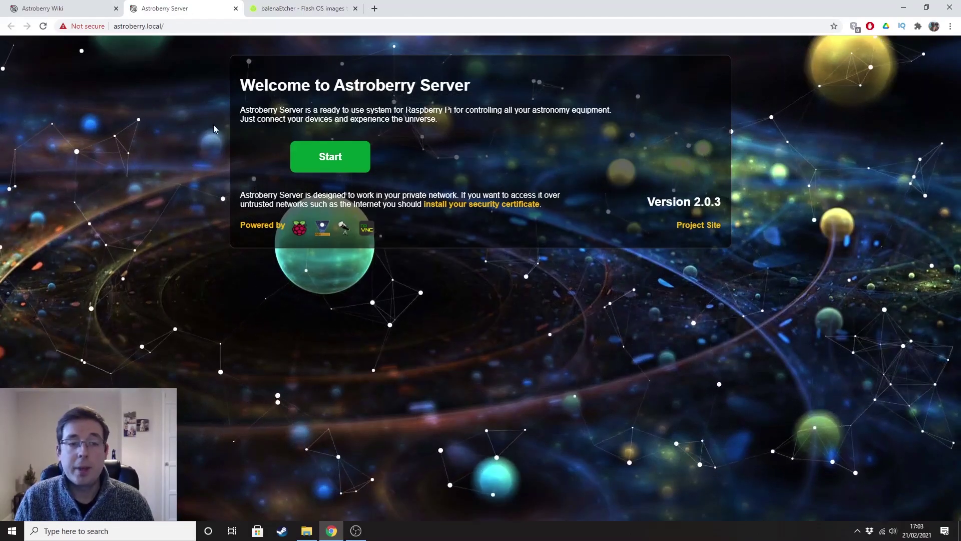
Step: Start and connect to the Astroberry remote desktop, logging in with the VNC password
{"action": "left_click", "coordinate": [355, 160]}
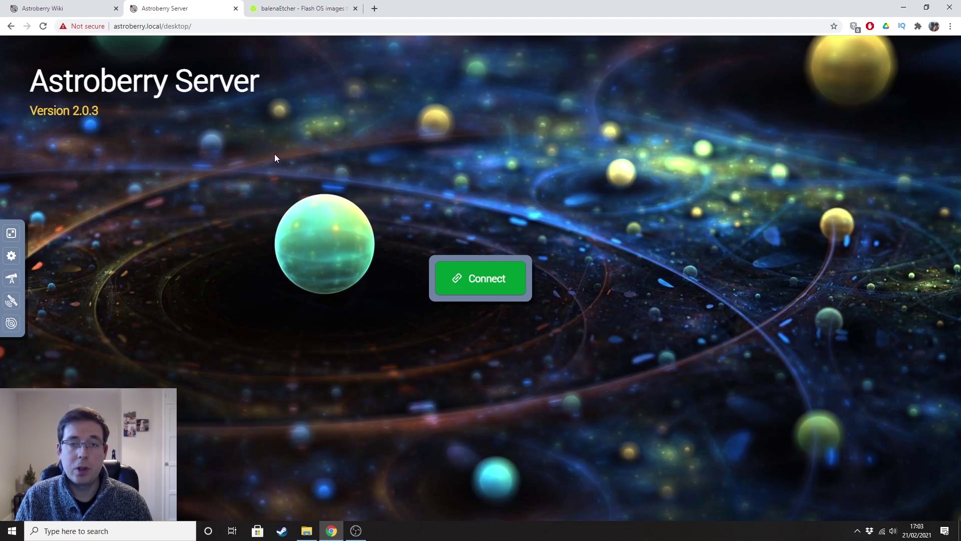
{"action": "left_click", "coordinate": [512, 280]}
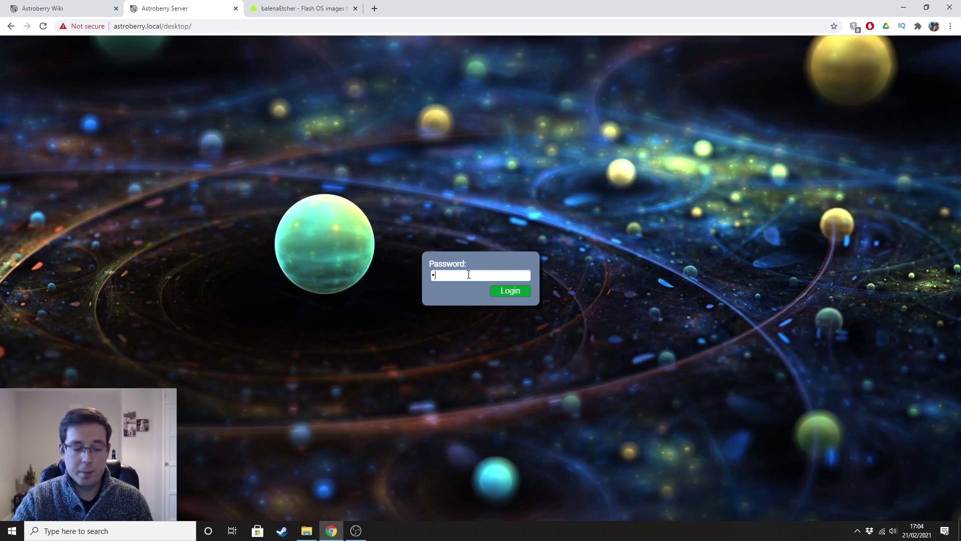
{"action": "type", "text": "****"}
{"action": "key", "text": "Return"}
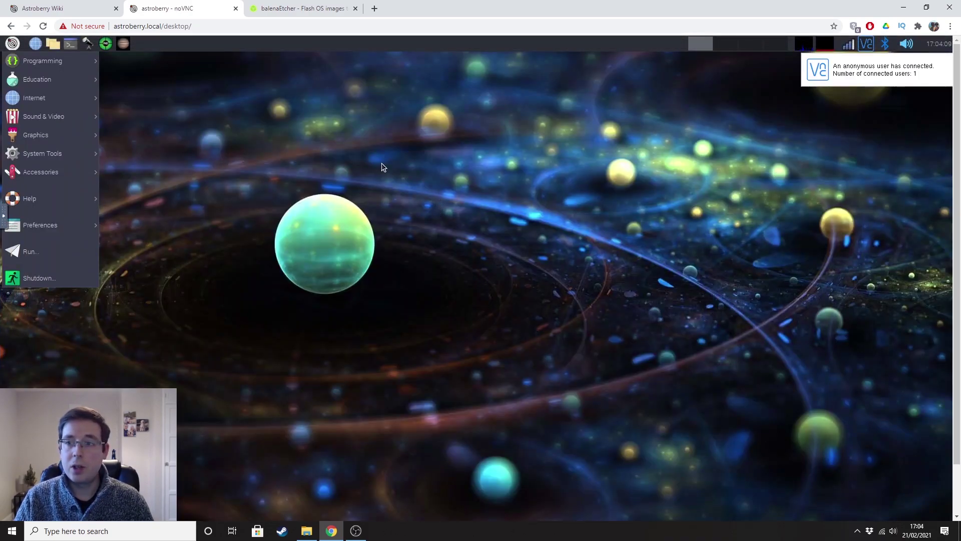
{"action": "left_click", "coordinate": [566, 189]}
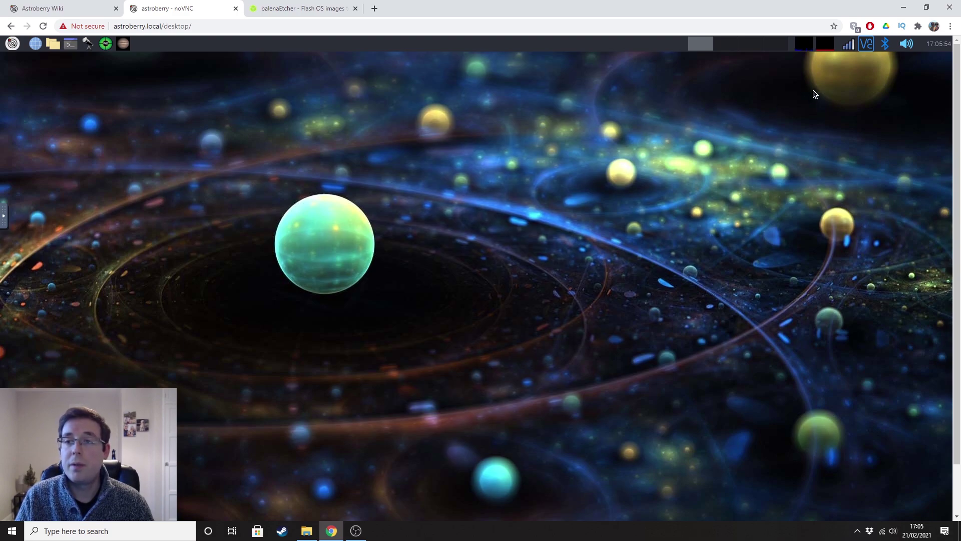
Step: Open Edit Connections from the network tray and add a new connection of type Wi-Fi
{"action": "left_click", "coordinate": [849, 46]}
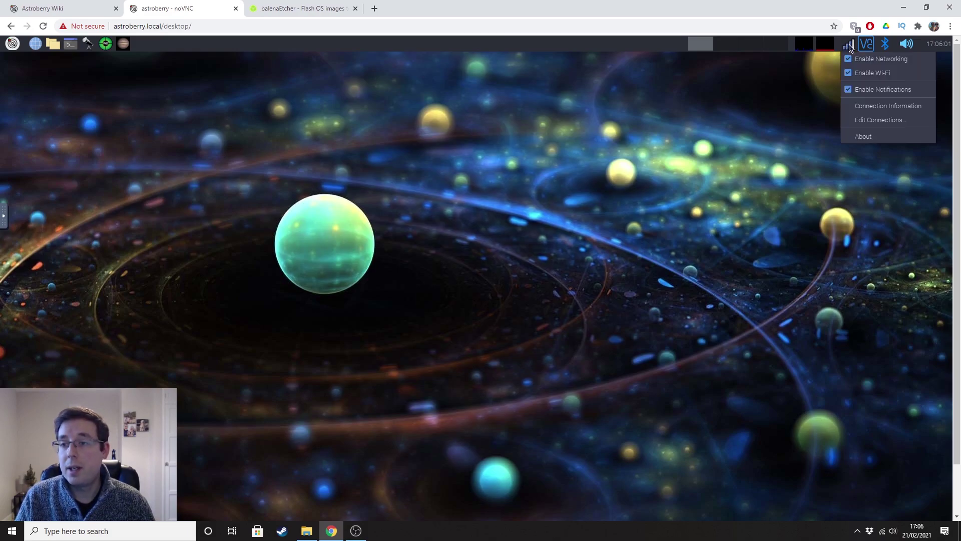
{"action": "left_click", "coordinate": [866, 120]}
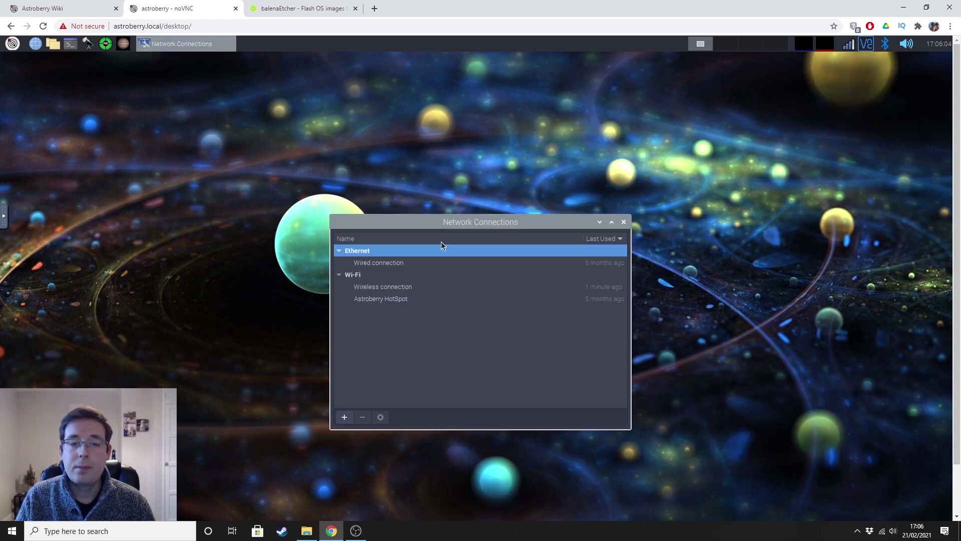
{"action": "left_click_drag", "start_coordinate": [461, 223], "coordinate": [484, 153]}
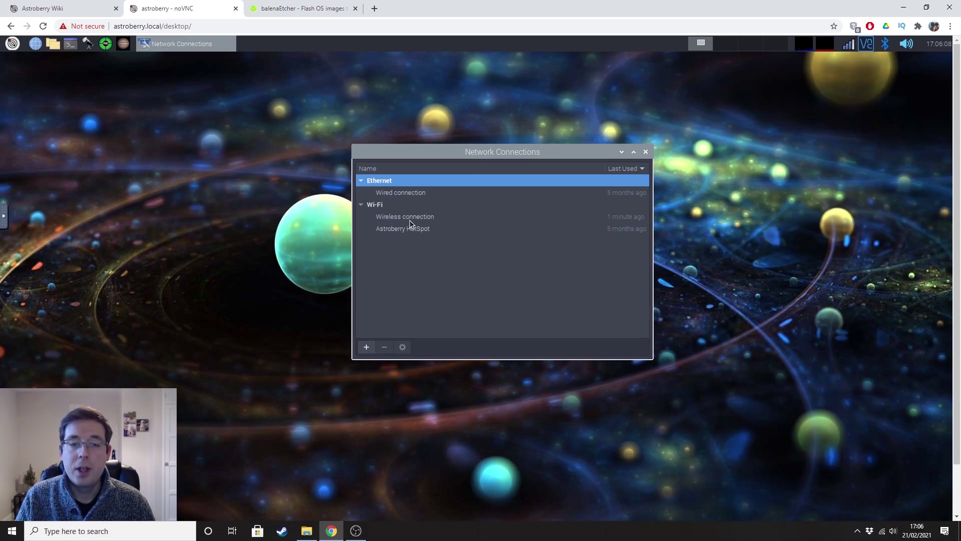
{"action": "left_click", "coordinate": [366, 348]}
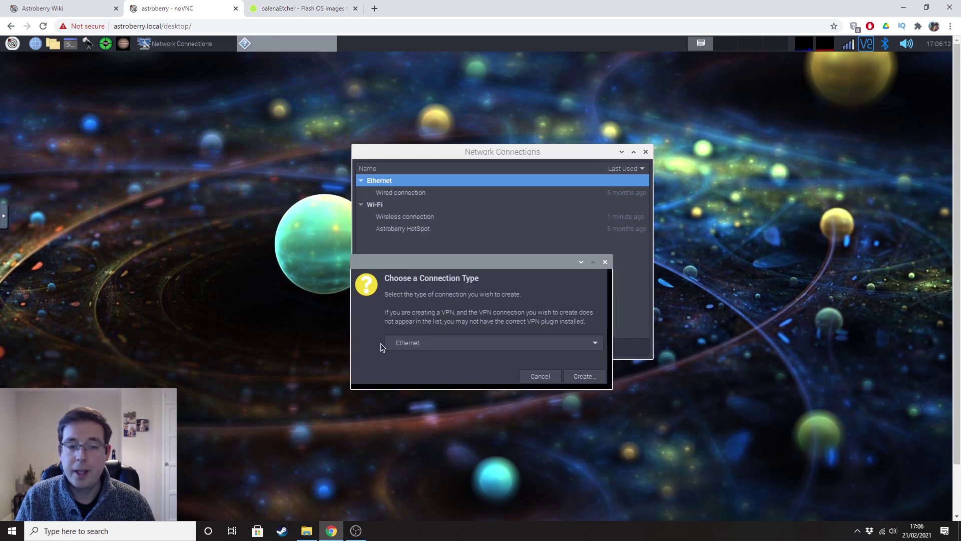
{"action": "left_click", "coordinate": [554, 347]}
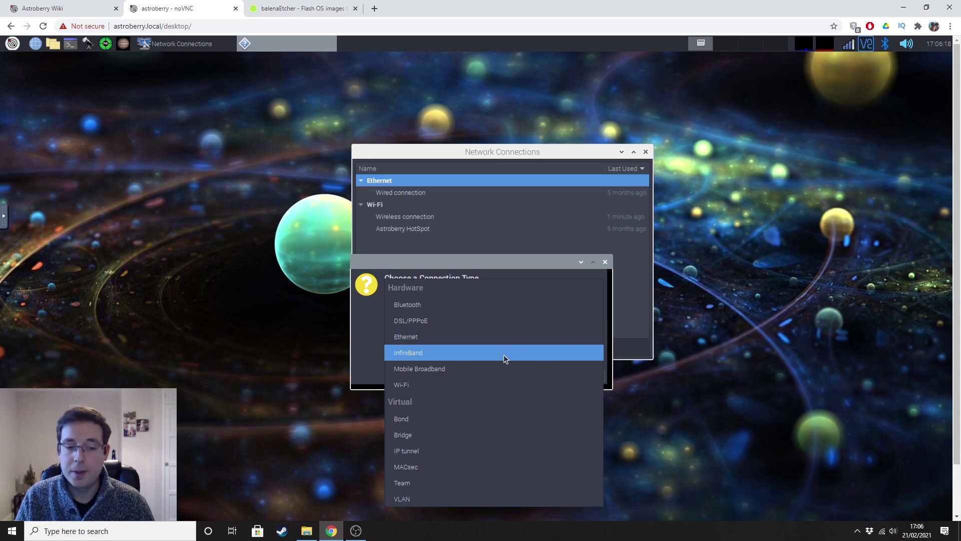
{"action": "left_click", "coordinate": [422, 383]}
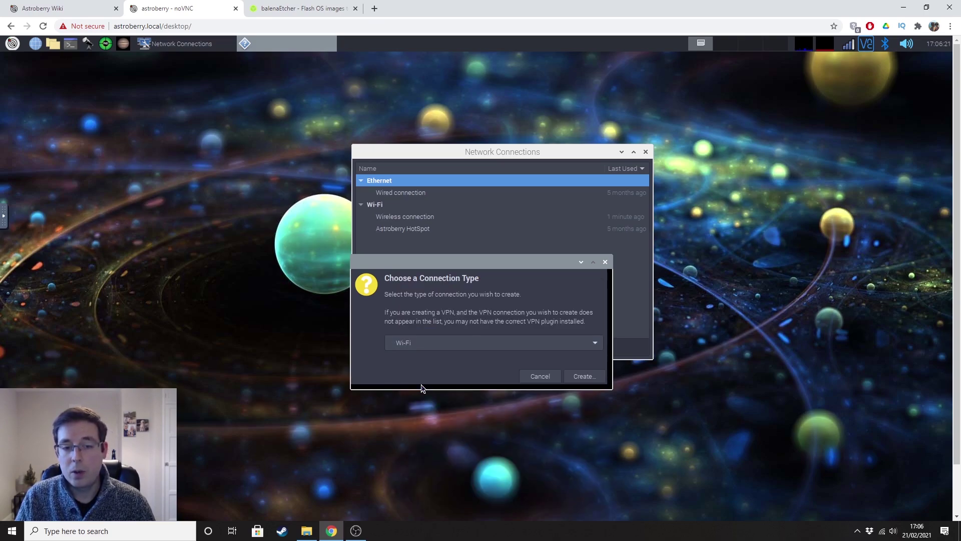
Step: Create the Wi-Fi connection and start filling in the home network SSID
{"action": "left_click", "coordinate": [583, 376]}
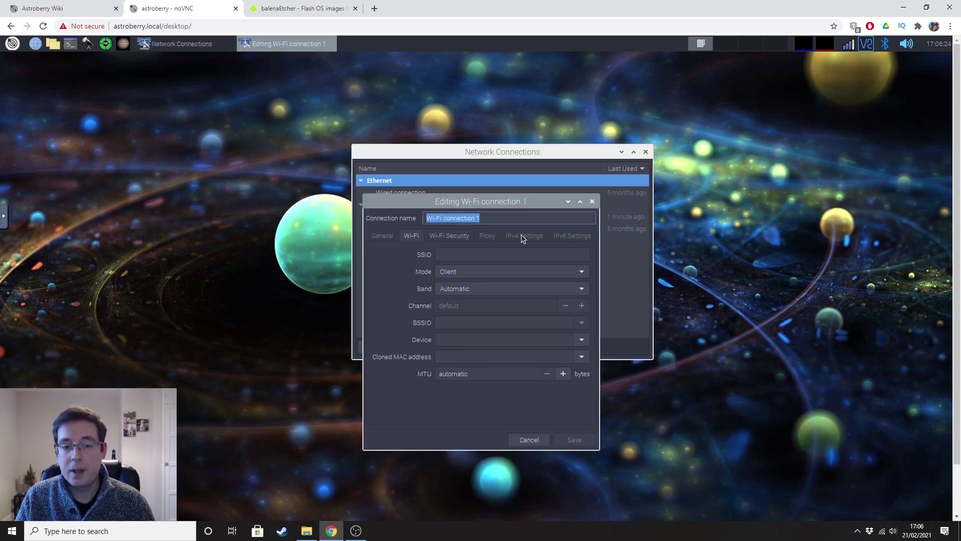
{"action": "left_click", "coordinate": [472, 255]}
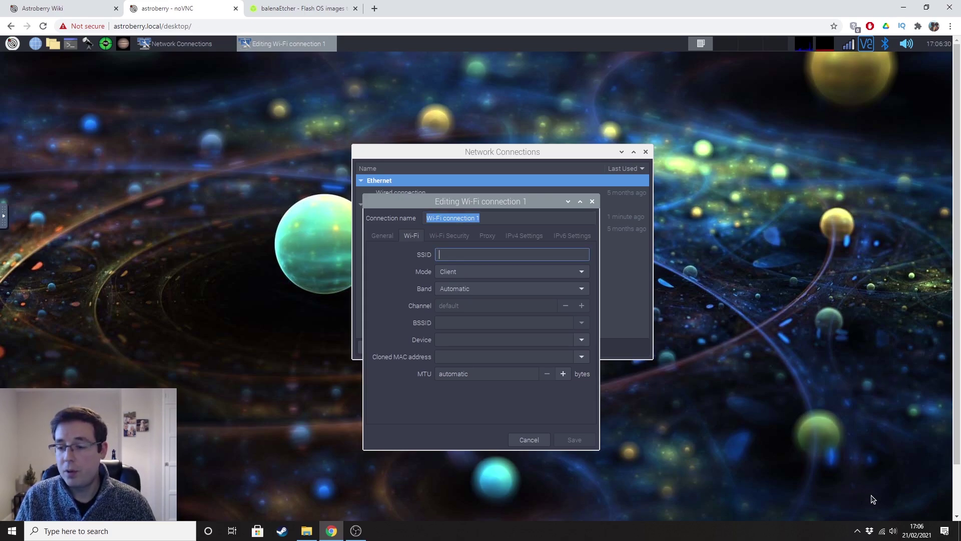
{"action": "left_click", "coordinate": [882, 530]}
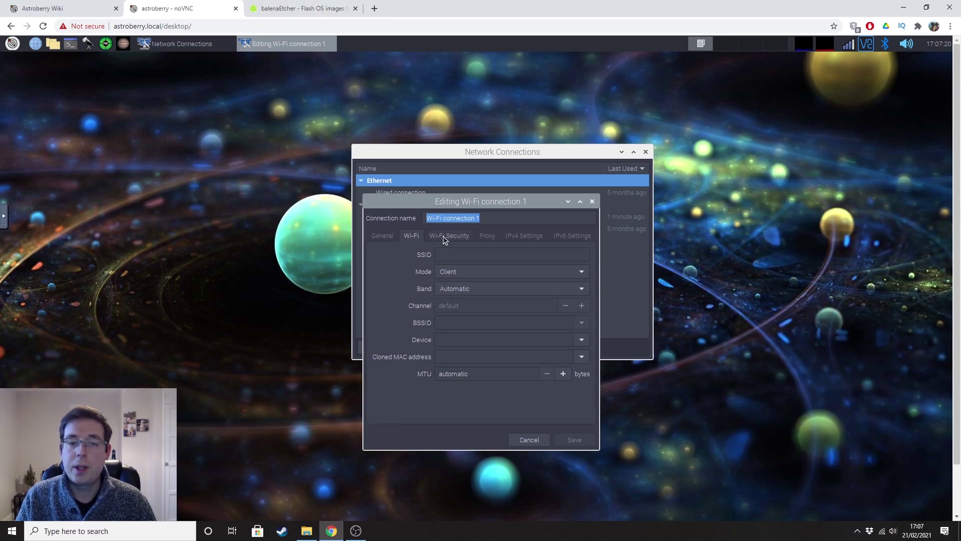
Step: Set Wi-Fi security to WPA & WPA2 Personal, view IPv4 settings, then discard the edits
{"action": "left_click", "coordinate": [458, 236]}
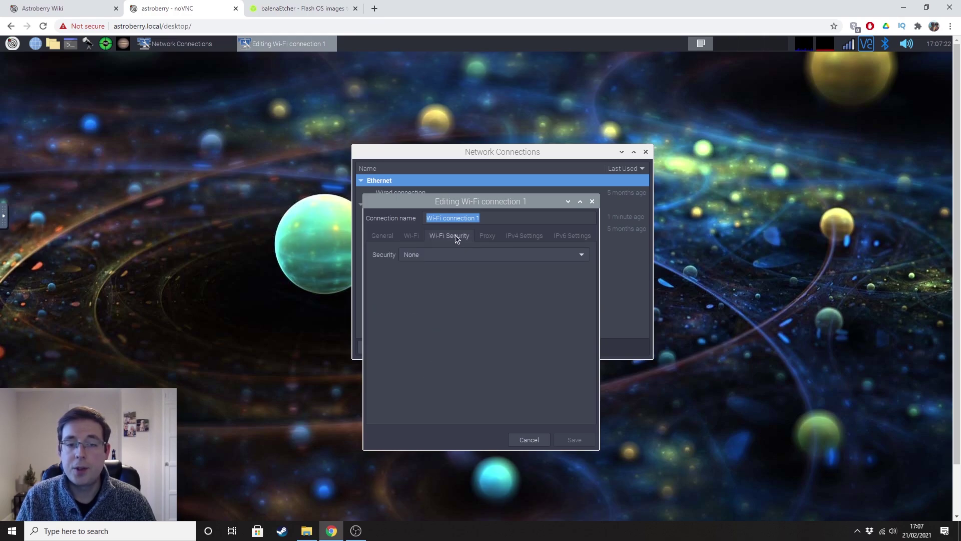
{"action": "left_click", "coordinate": [451, 254]}
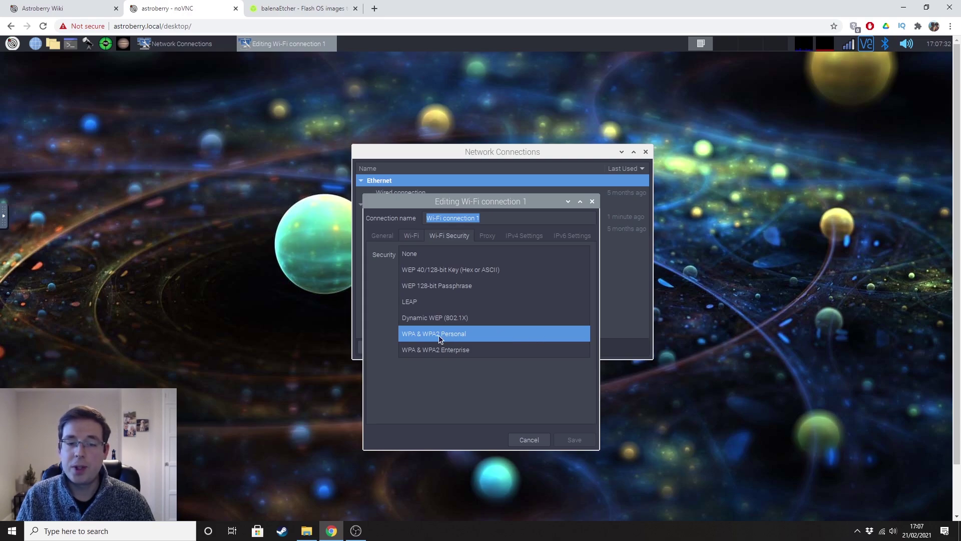
{"action": "left_click", "coordinate": [473, 332]}
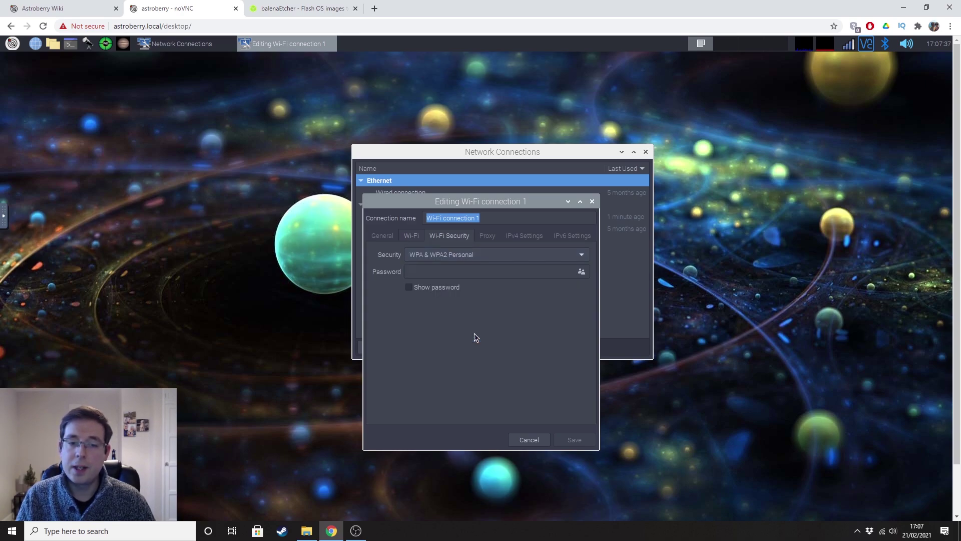
{"action": "left_click", "coordinate": [434, 271]}
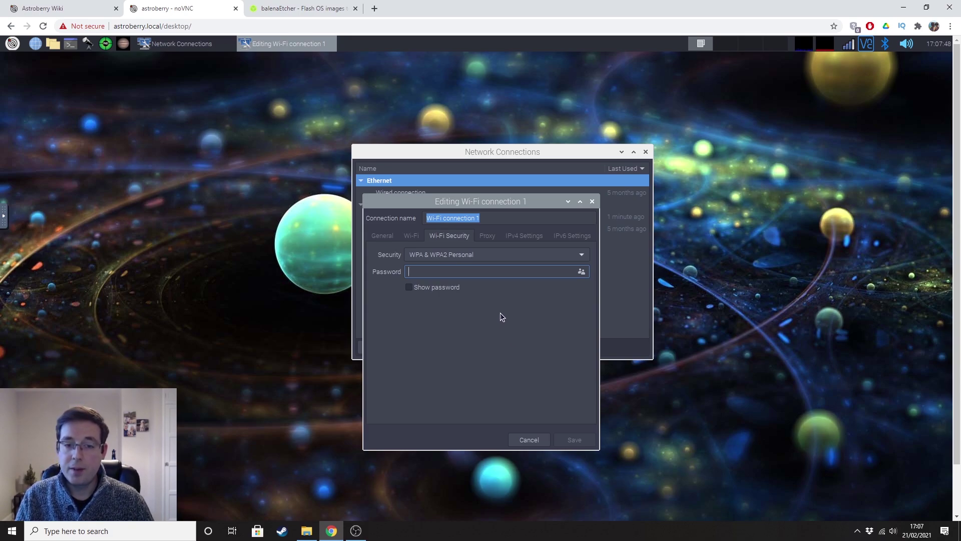
{"action": "left_click", "coordinate": [525, 236]}
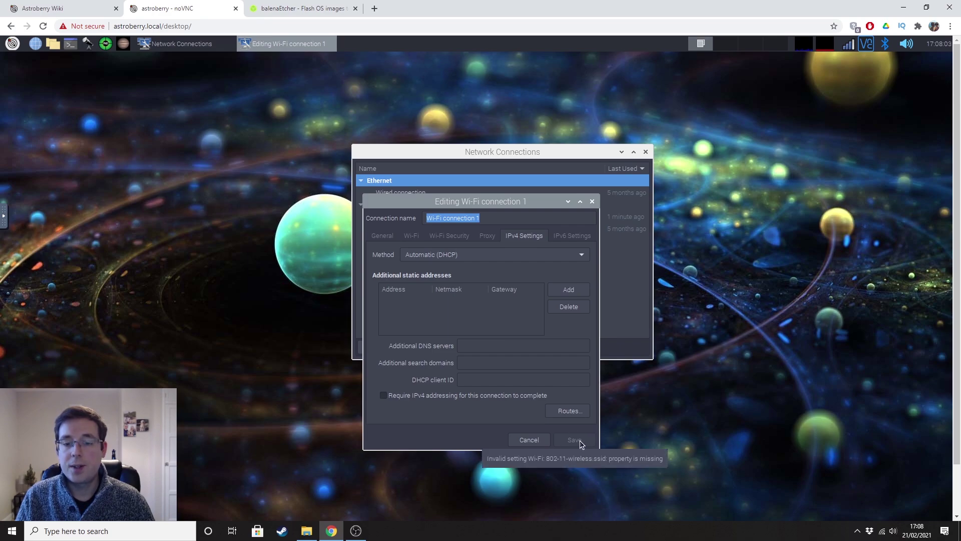
{"action": "left_click", "coordinate": [529, 439]}
{"action": "left_click", "coordinate": [645, 152]}
{"action": "left_click_drag", "start_coordinate": [712, 99], "coordinate": [913, 220]}
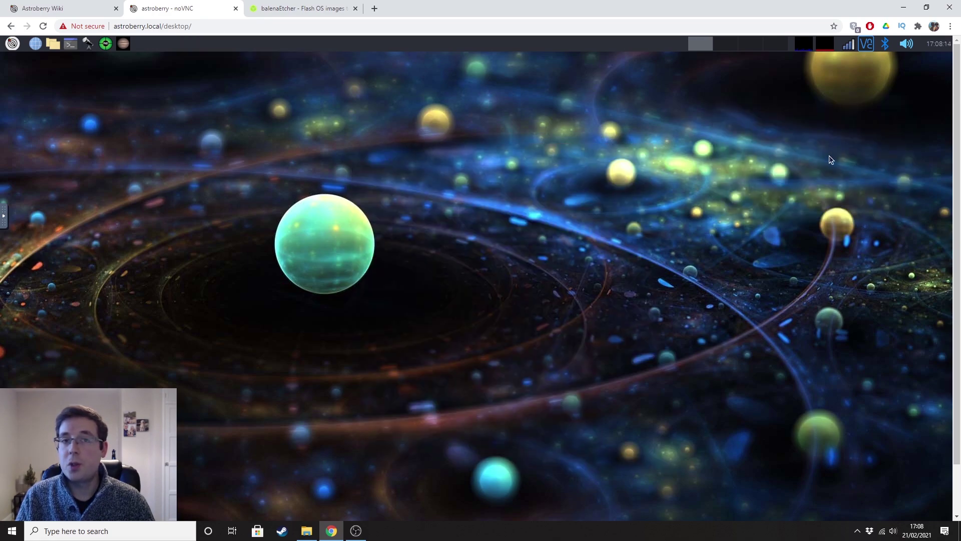
{"action": "left_click", "coordinate": [849, 45]}
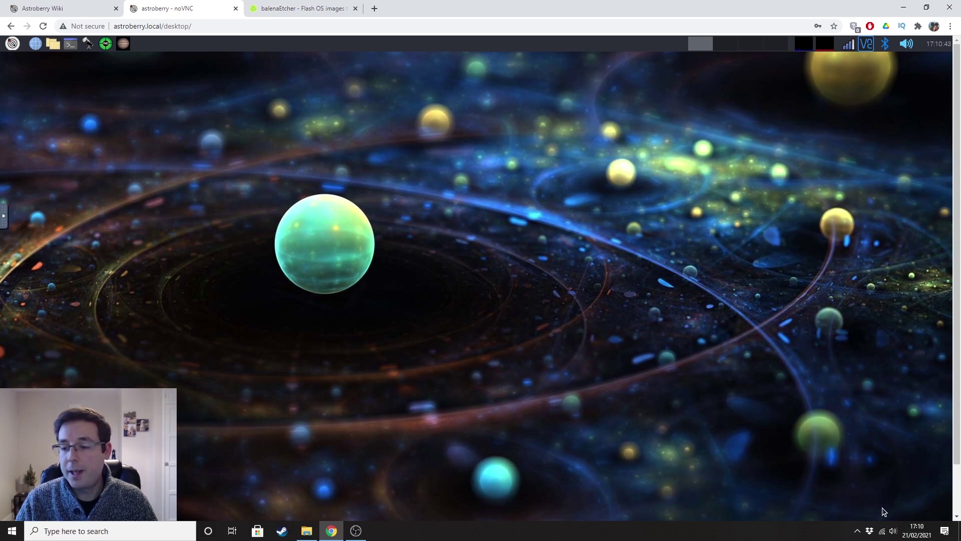
{"action": "left_click", "coordinate": [883, 532]}
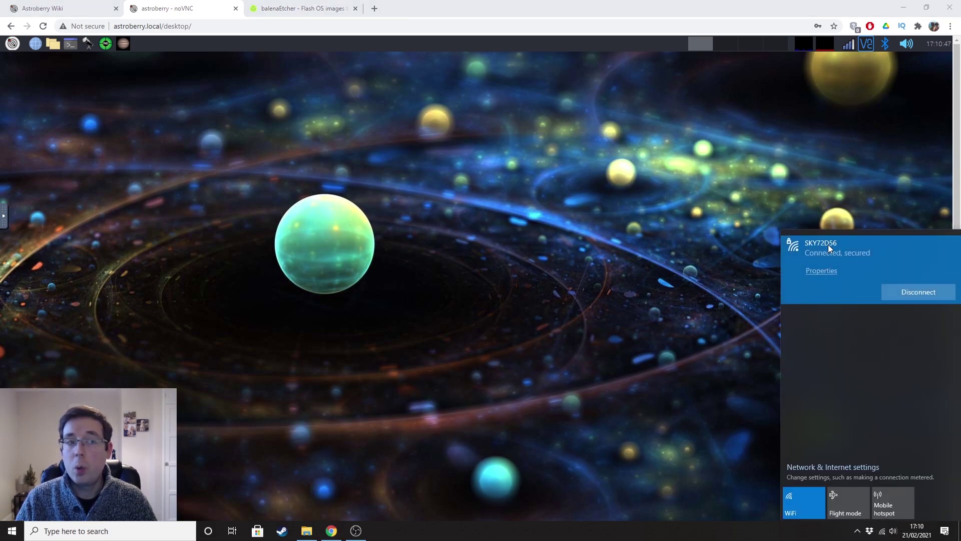
{"action": "left_click", "coordinate": [646, 244]}
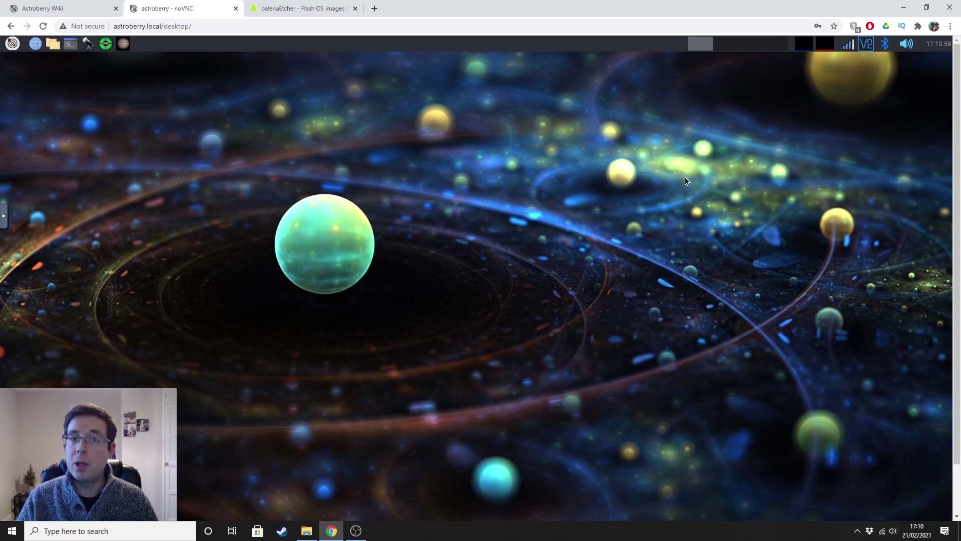
{"action": "left_click", "coordinate": [882, 531]}
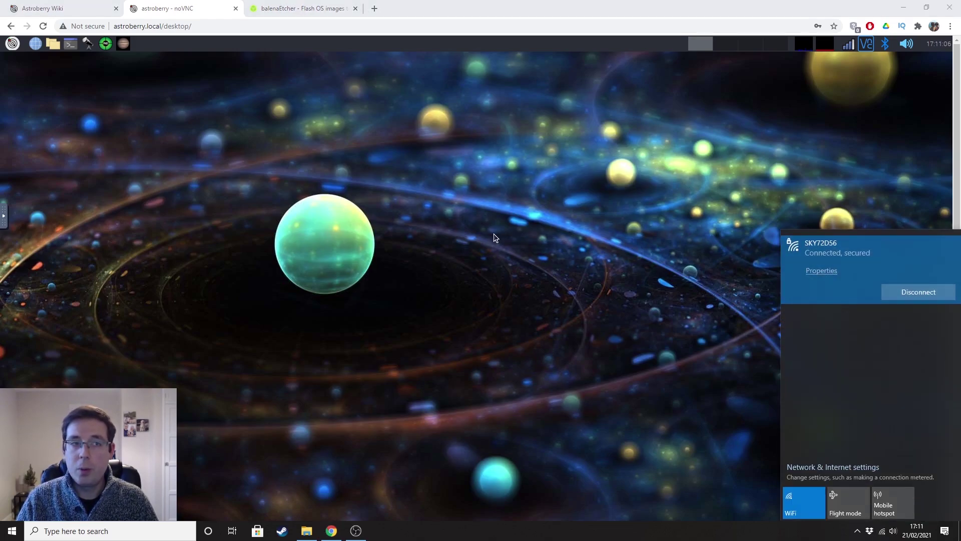
{"action": "left_click", "coordinate": [328, 93]}
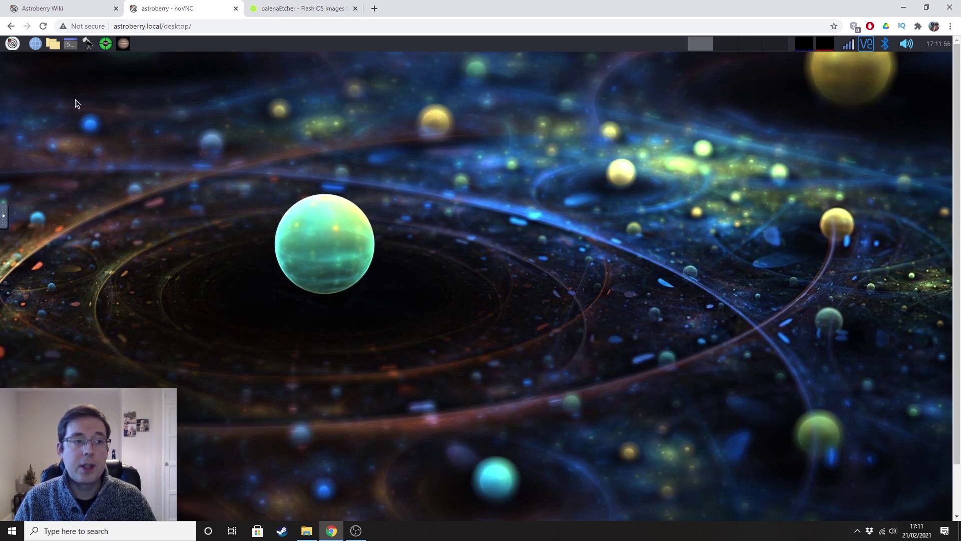
Step: Open a terminal on the Astroberry desktop and select the wiki's full system update command
{"action": "left_click", "coordinate": [71, 45]}
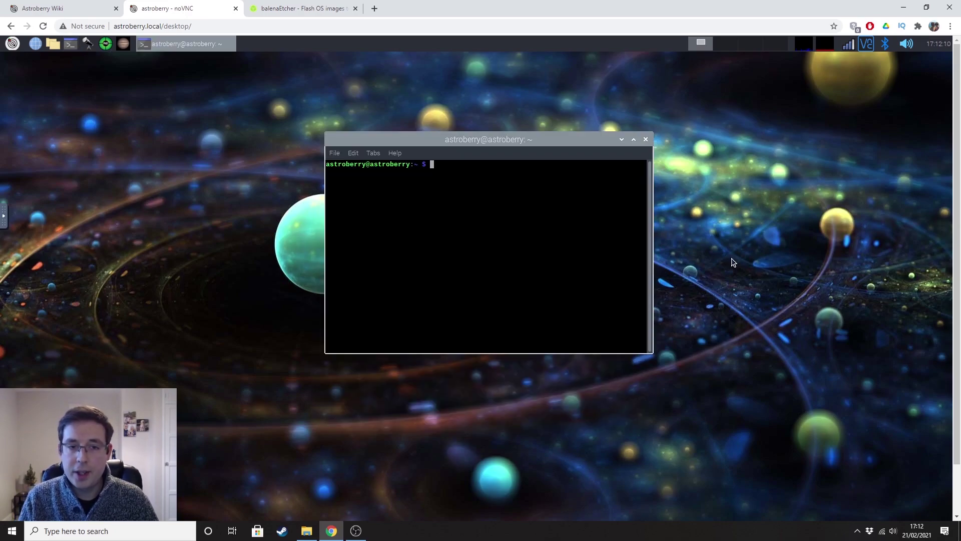
{"action": "left_click", "coordinate": [59, 8]}
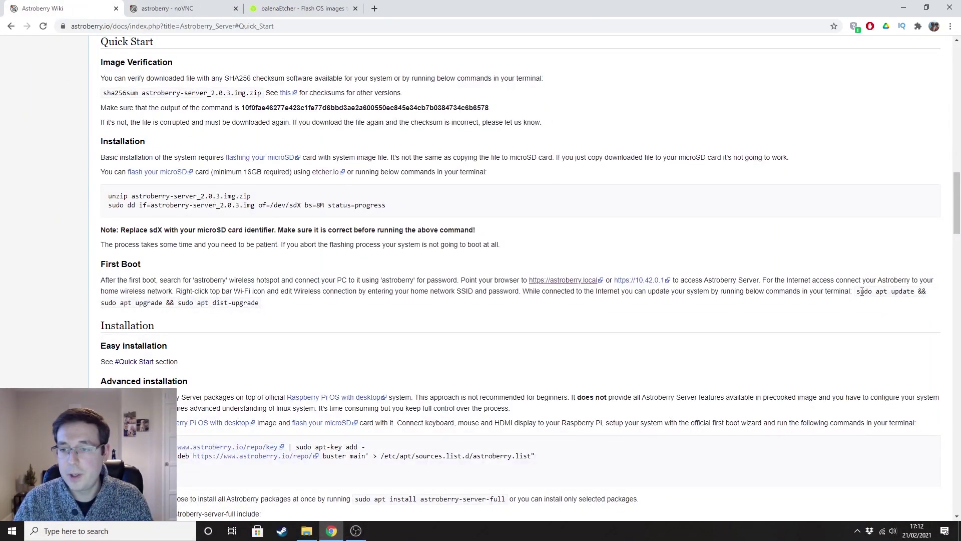
{"action": "left_click_drag", "start_coordinate": [856, 296], "coordinate": [267, 311]}
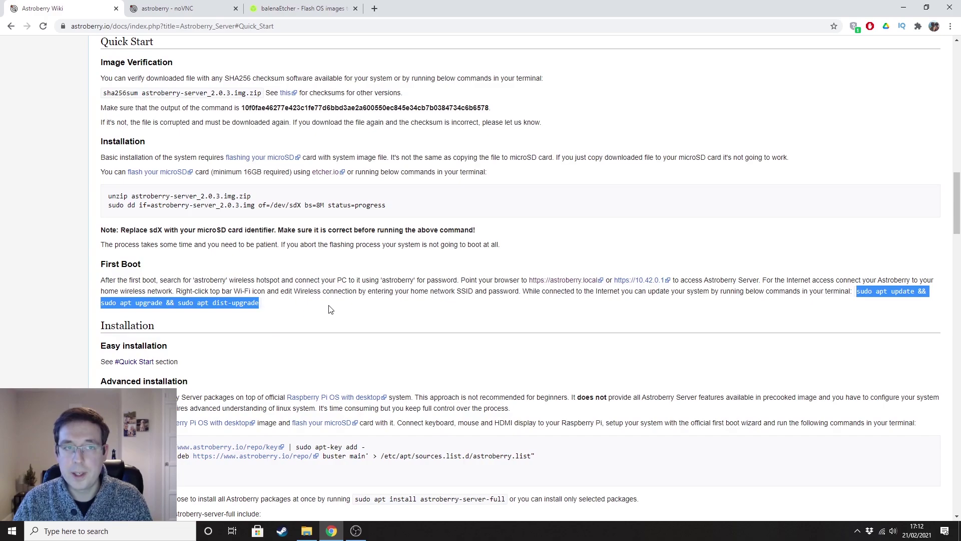
{"action": "left_click", "coordinate": [227, 11]}
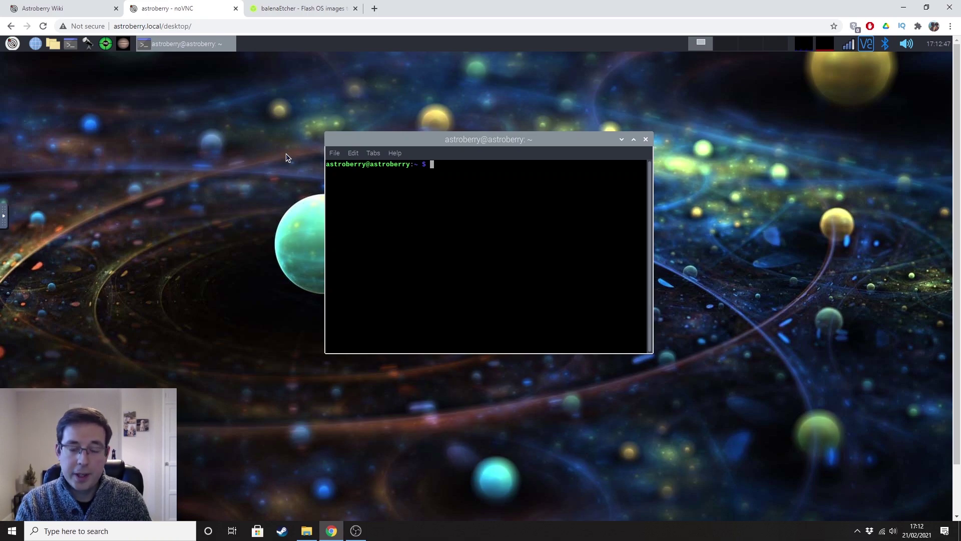
Step: Run 'sudo apt update && sudo apt upgrade && sudo apt dist-upgrade' in the terminal
{"action": "type", "text": "sudo "}
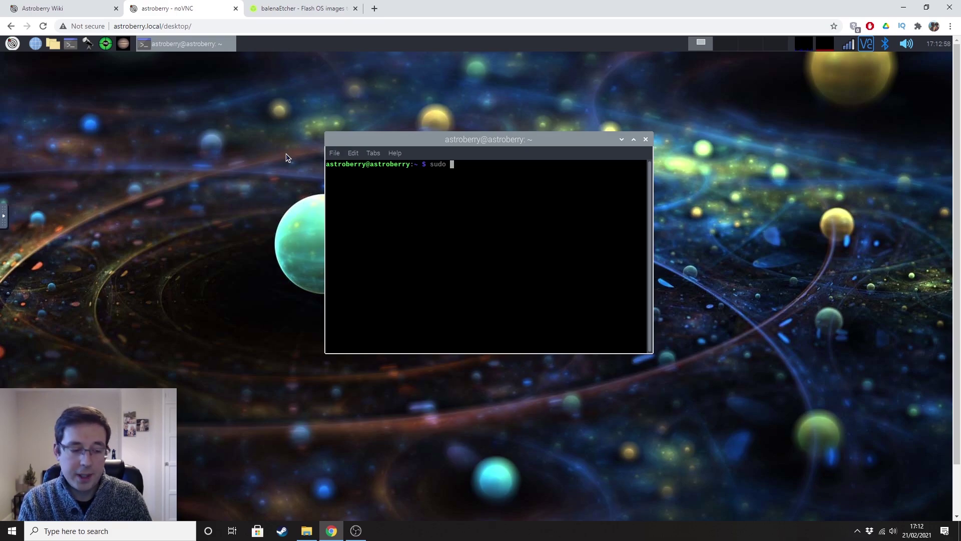
{"action": "type", "text": "apt update "}
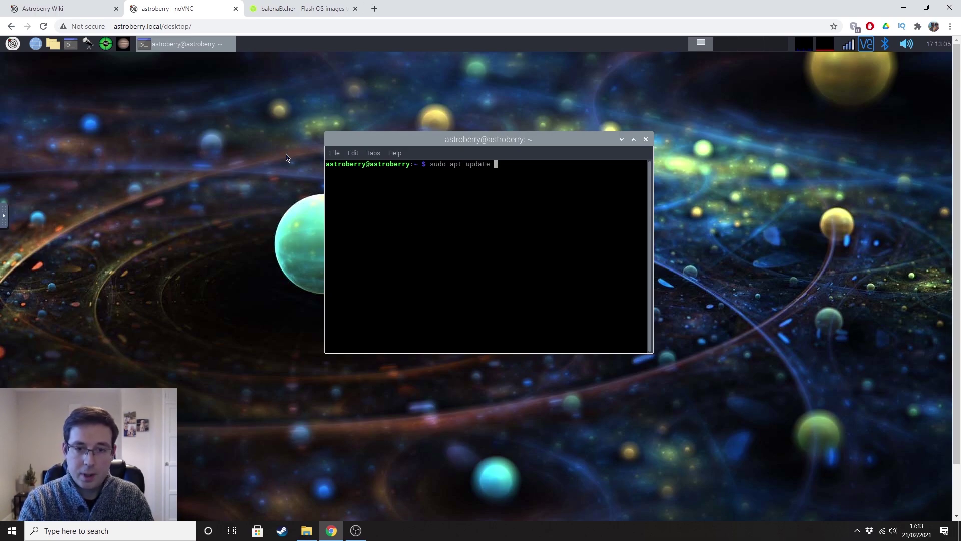
{"action": "type", "text": "&&"}
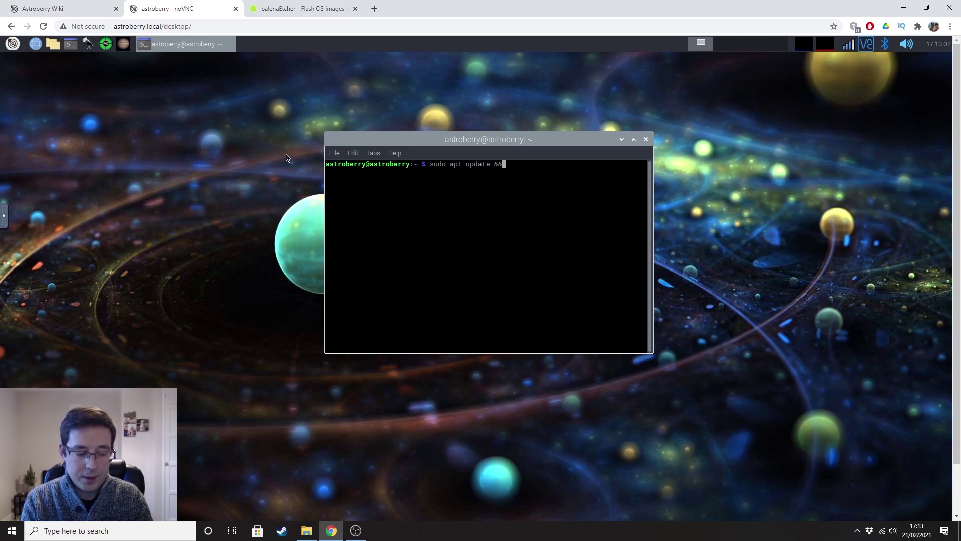
{"action": "type", "text": " sudo ap"}
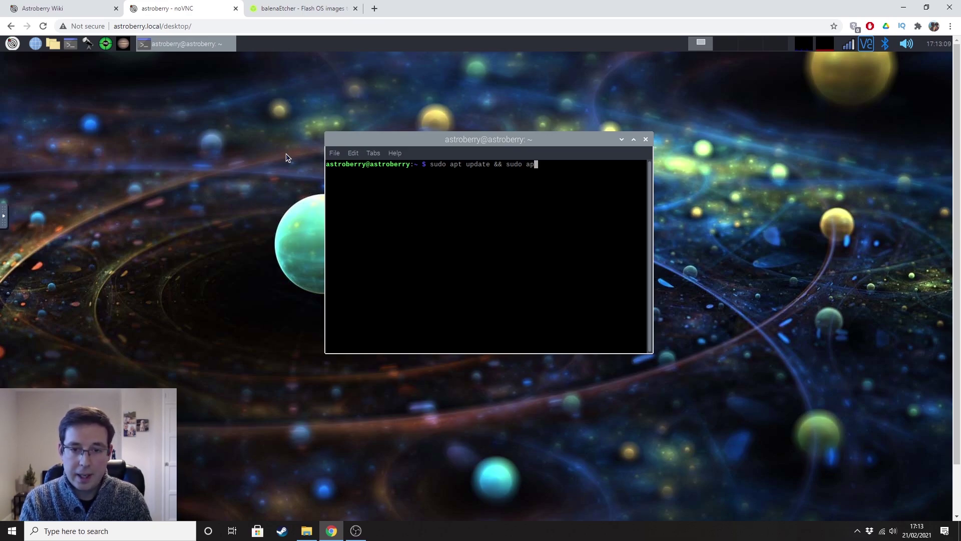
{"action": "type", "text": "t u"}
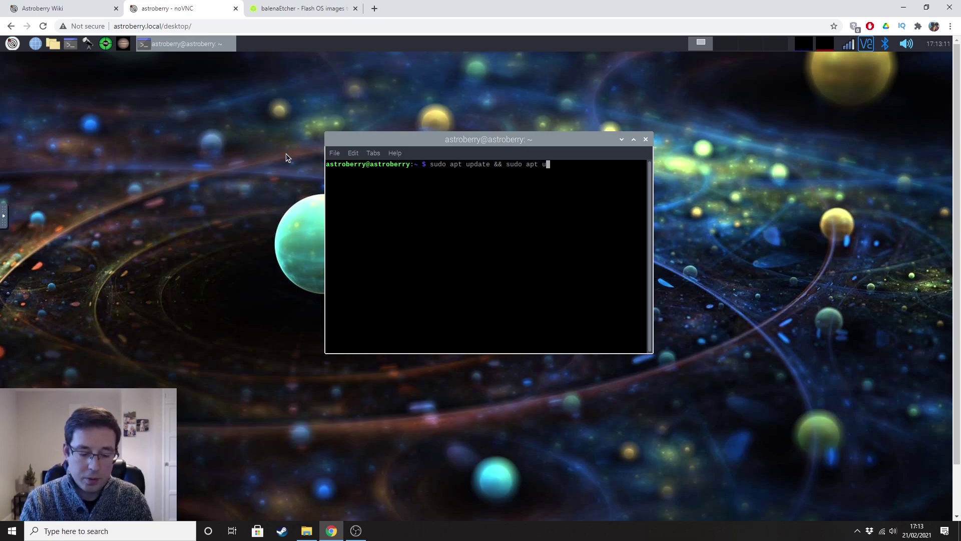
{"action": "type", "text": "pgr"}
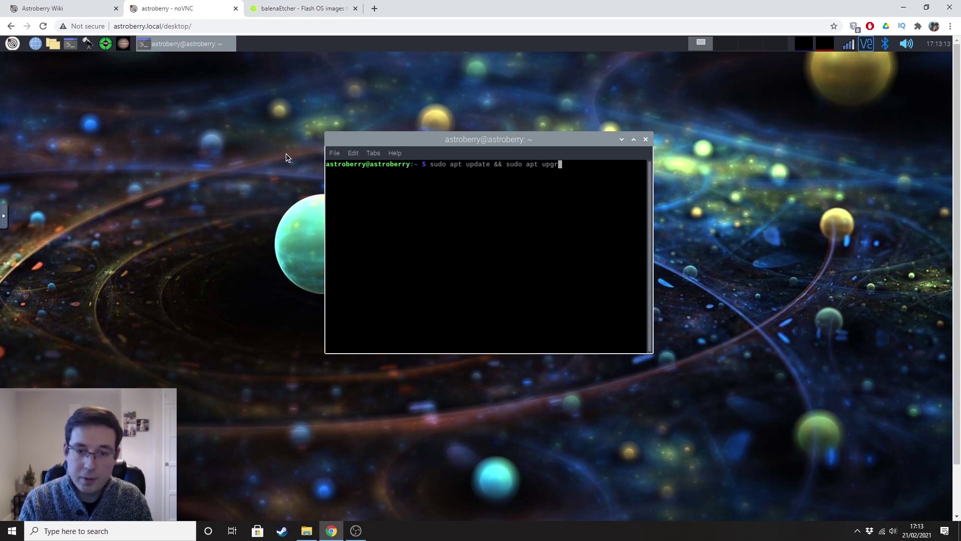
{"action": "type", "text": "ade"}
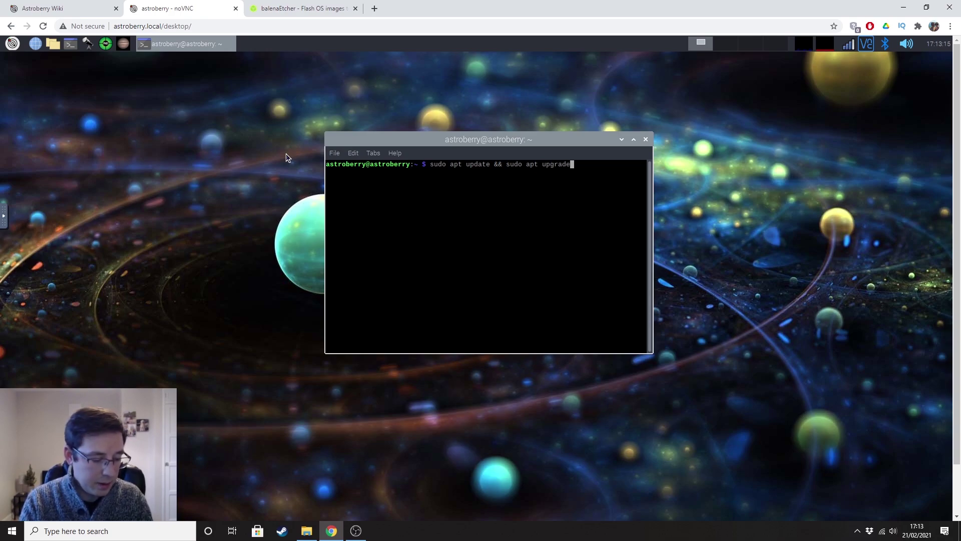
{"action": "type", "text": " && su"}
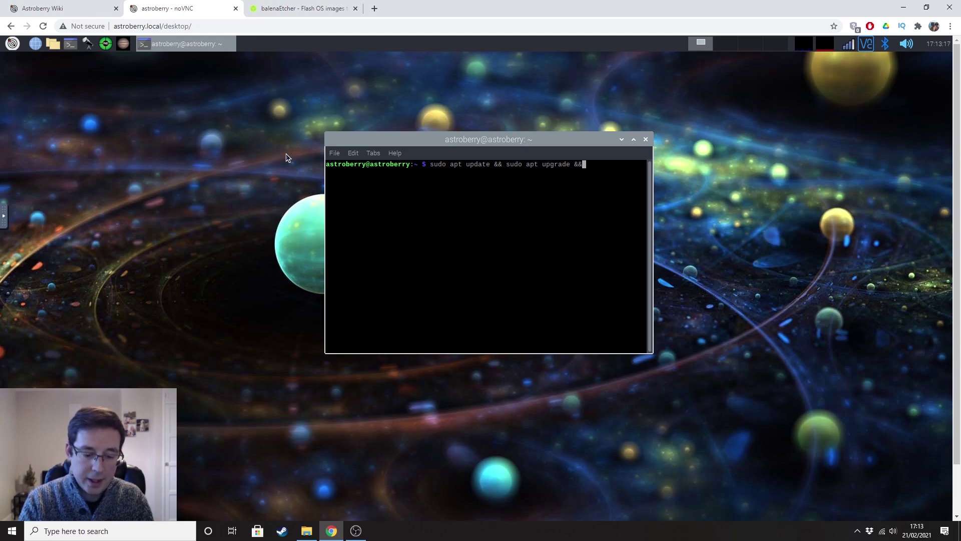
{"action": "type", "text": "do "}
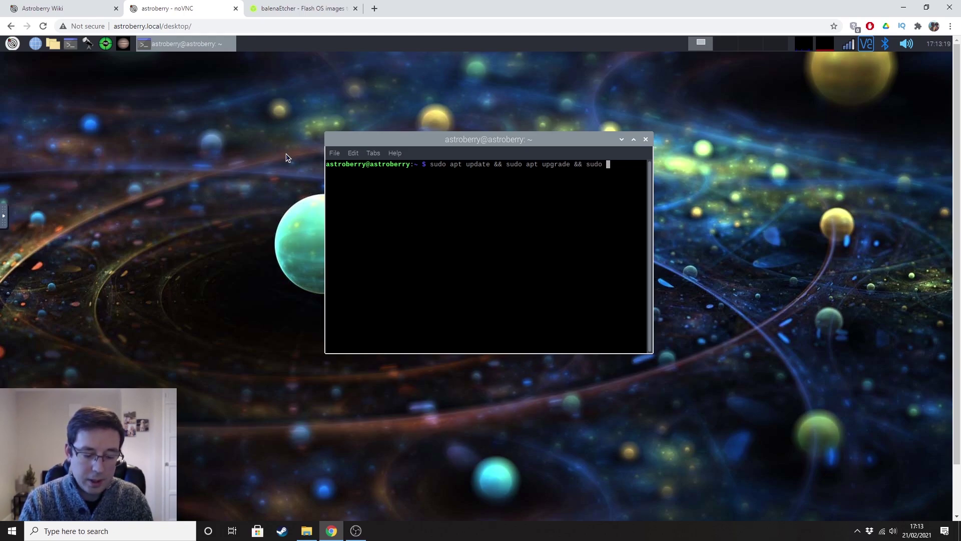
{"action": "type", "text": "apt "}
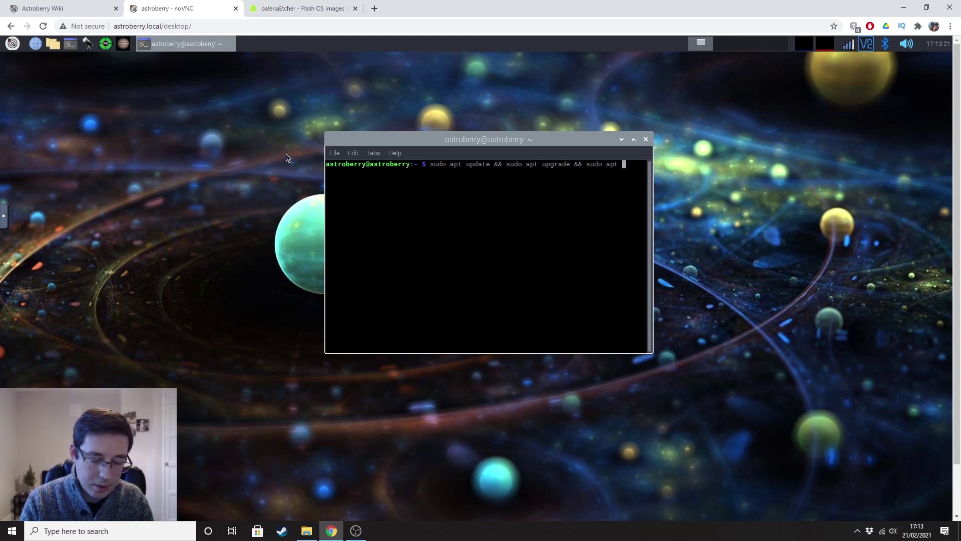
{"action": "type", "text": "dist-upgrade"}
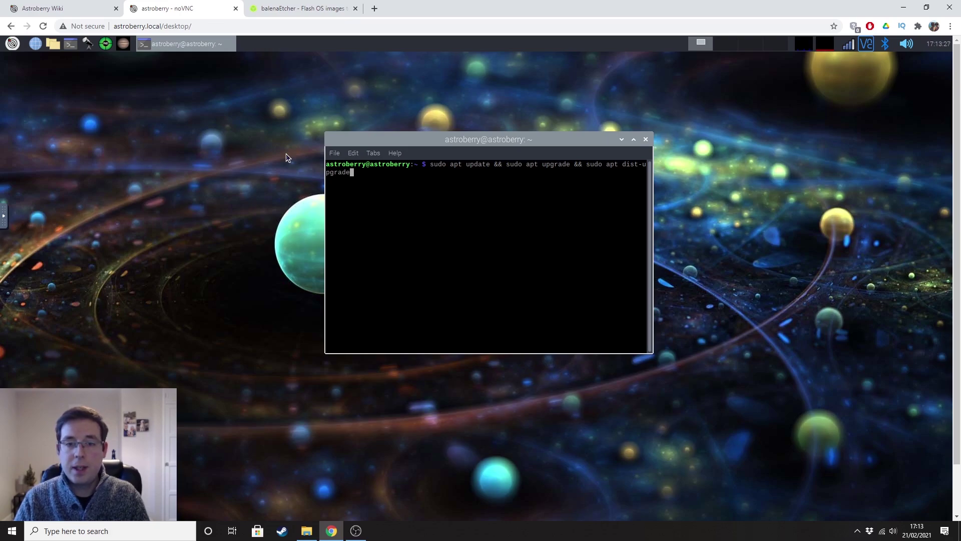
{"action": "key", "text": "Return"}
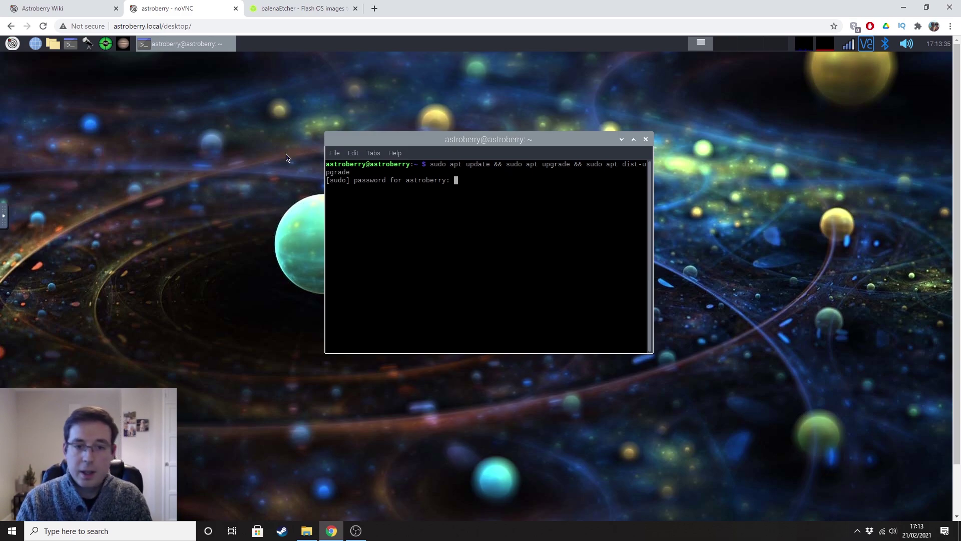
Step: Submit the sudo password and confirm continuing with 93 upgrades and 67 new installs
{"action": "key", "text": "Return"}
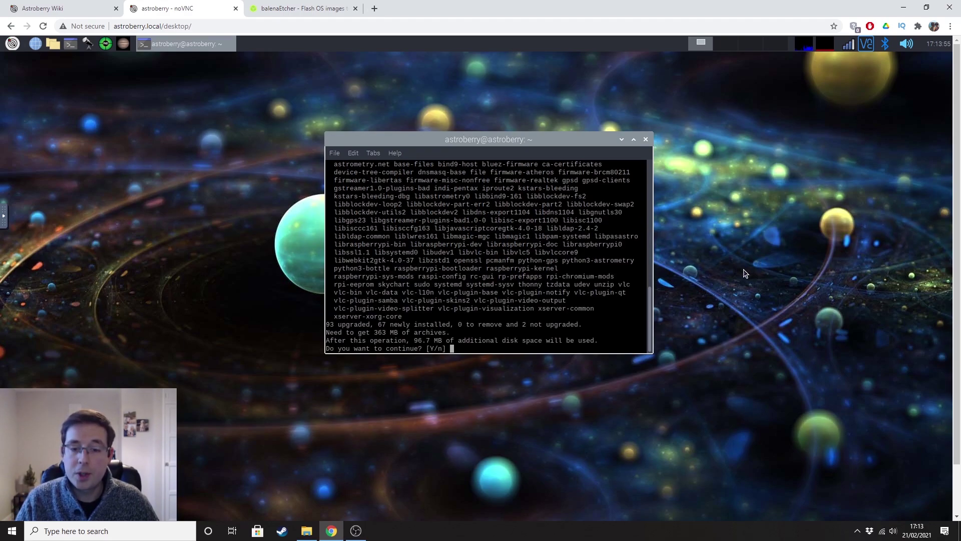
{"action": "key", "text": "Return"}
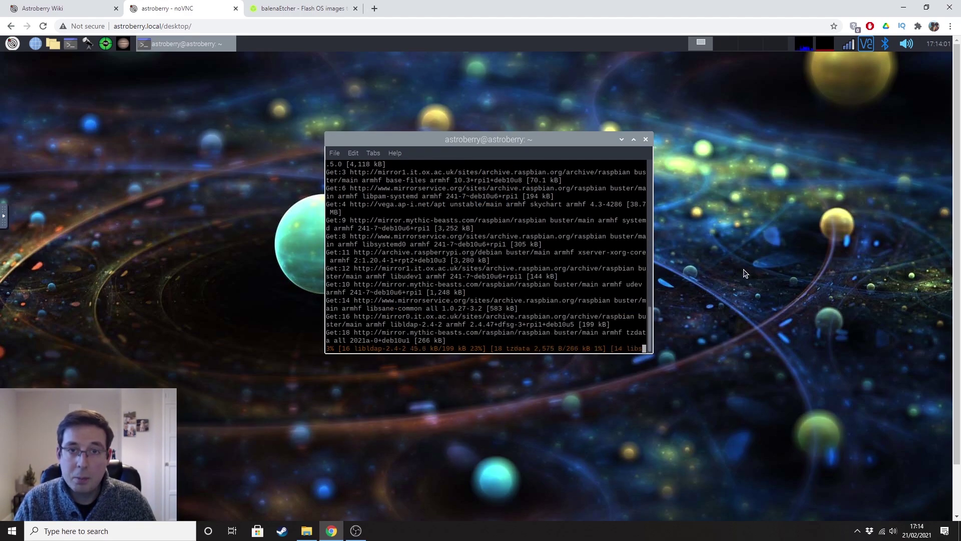